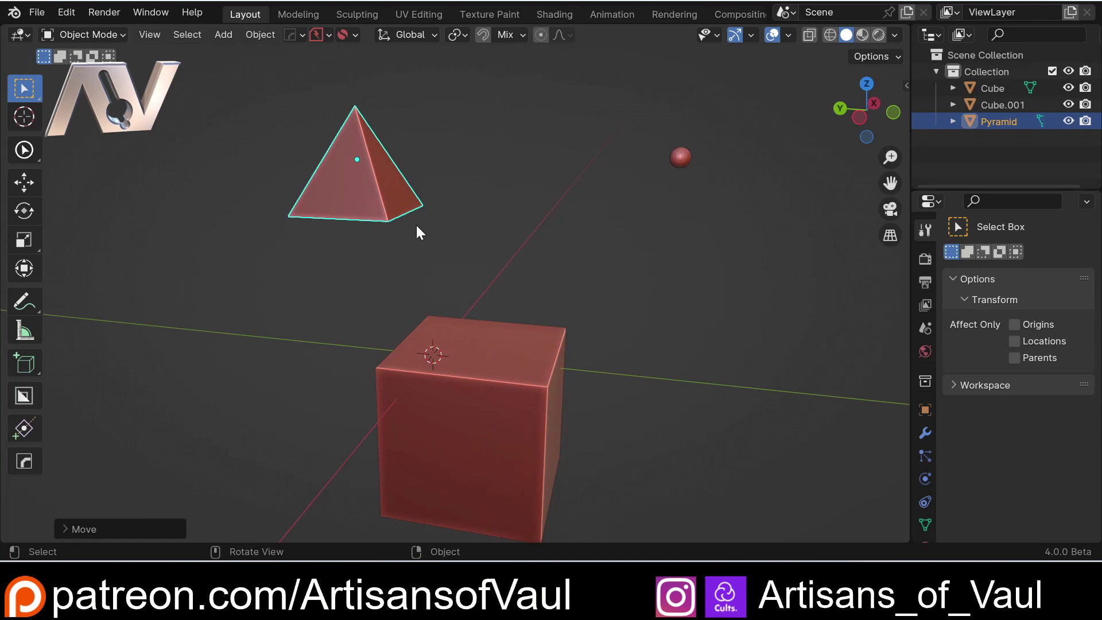
# - Move the pyramid about -5.74 along global Y so it floats above the cube
pyautogui.press('g')
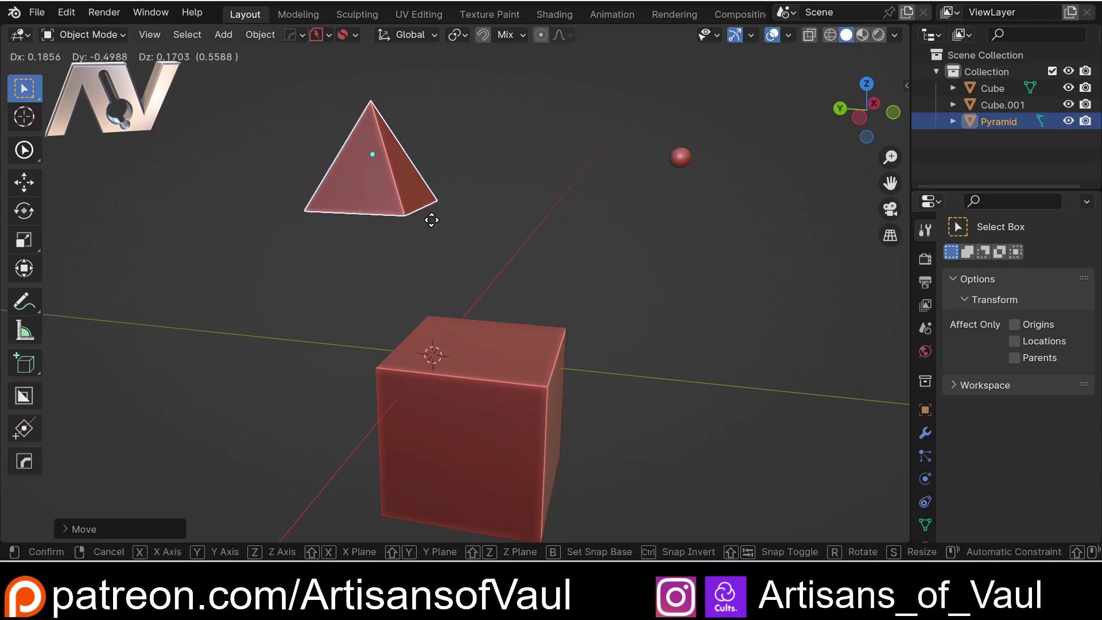
pyautogui.press('y')
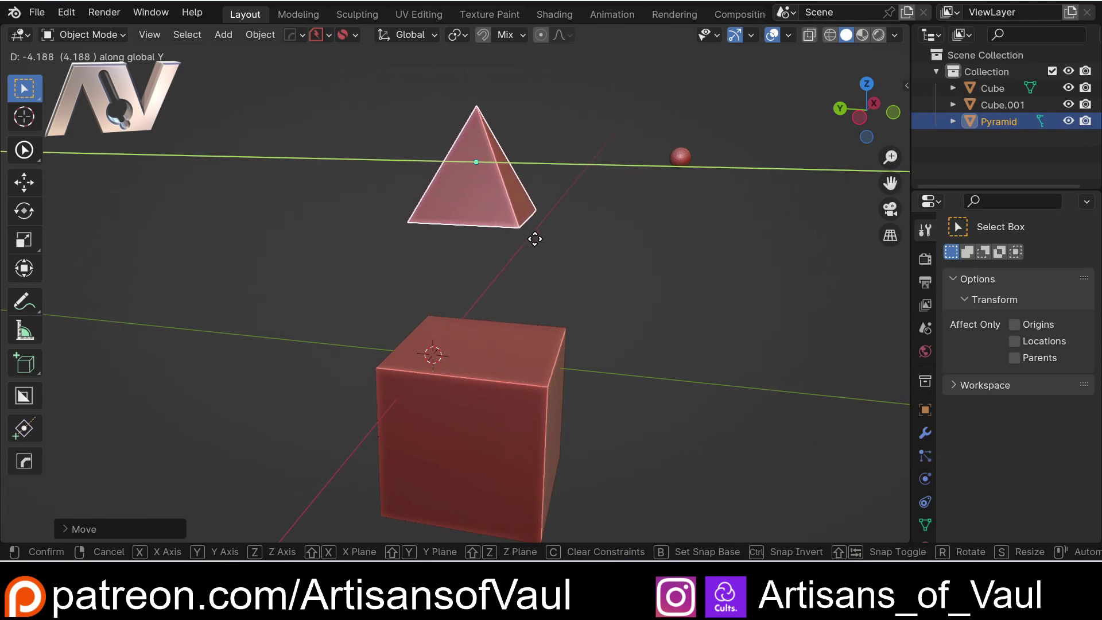
pyautogui.moveTo(535, 239); pyautogui.dragTo(590, 233, button='middle')
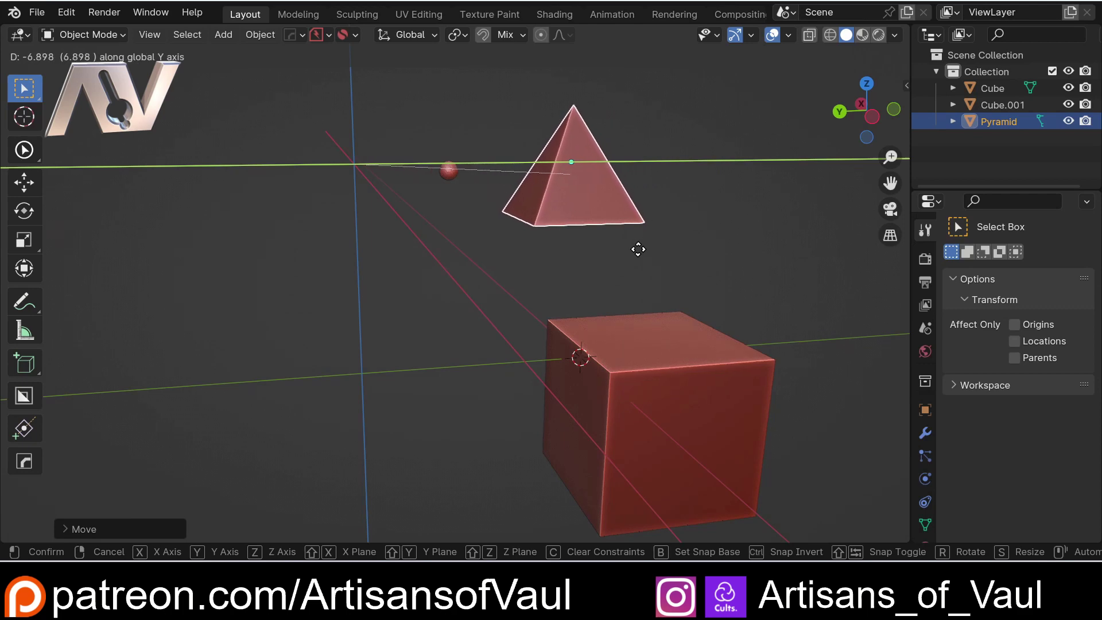
pyautogui.moveTo(637, 249); pyautogui.dragTo(593, 248, button='middle')
pyautogui.scroll(5, 585, 252)
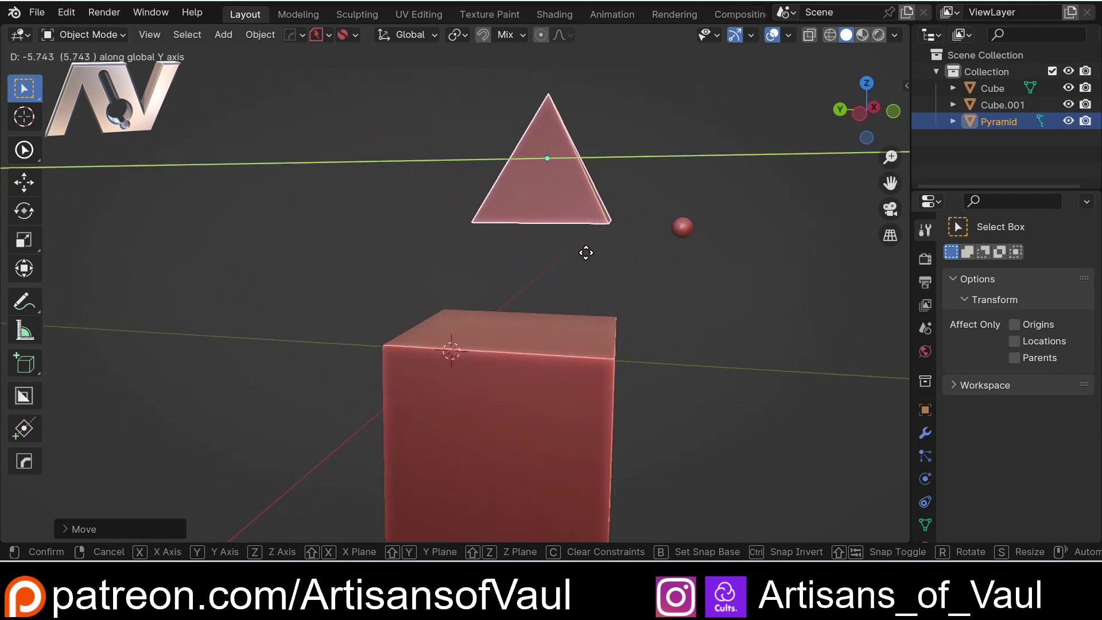
pyautogui.scroll(-5, 586, 252)
pyautogui.click(586, 252)
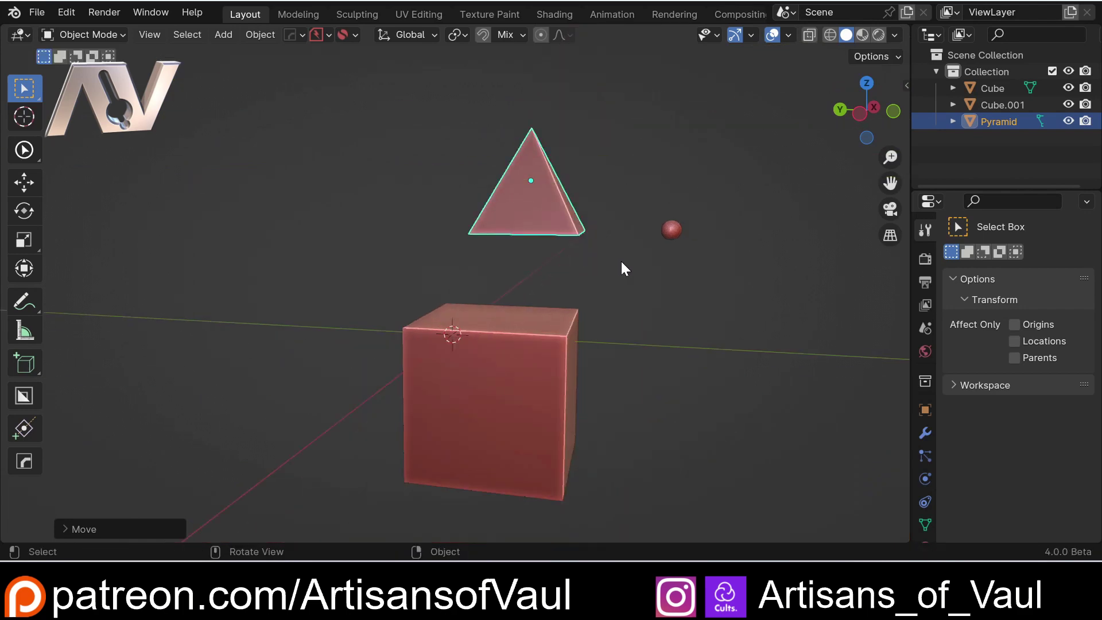
pyautogui.moveTo(621, 260); pyautogui.dragTo(501, 261, button='middle')
pyautogui.scroll(2, 498, 283)
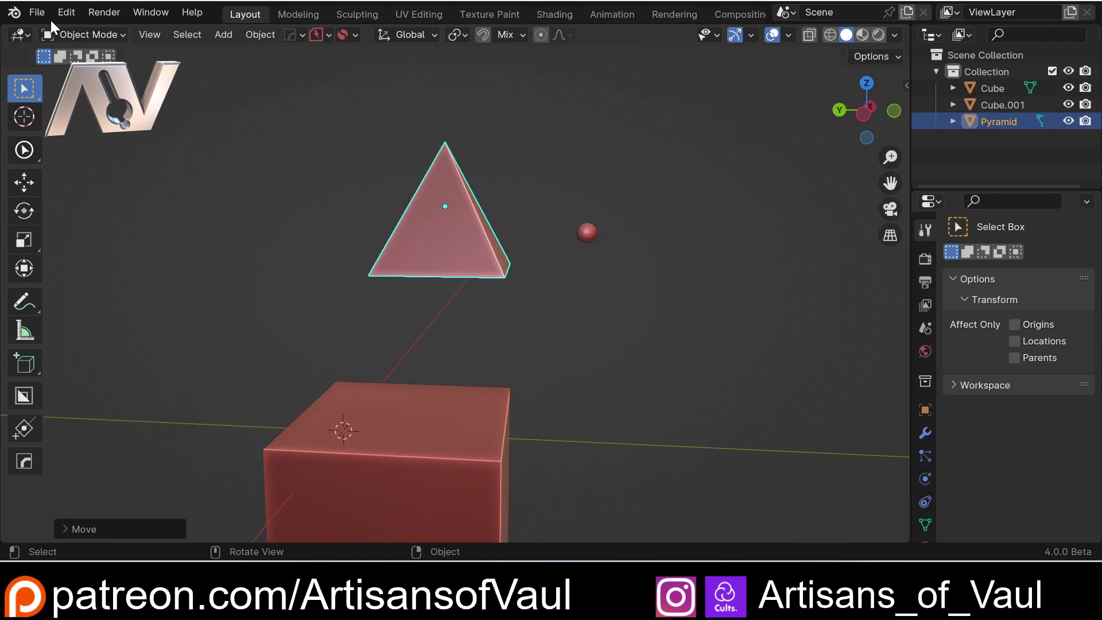
pyautogui.click(65, 13)
pyautogui.click(111, 225)
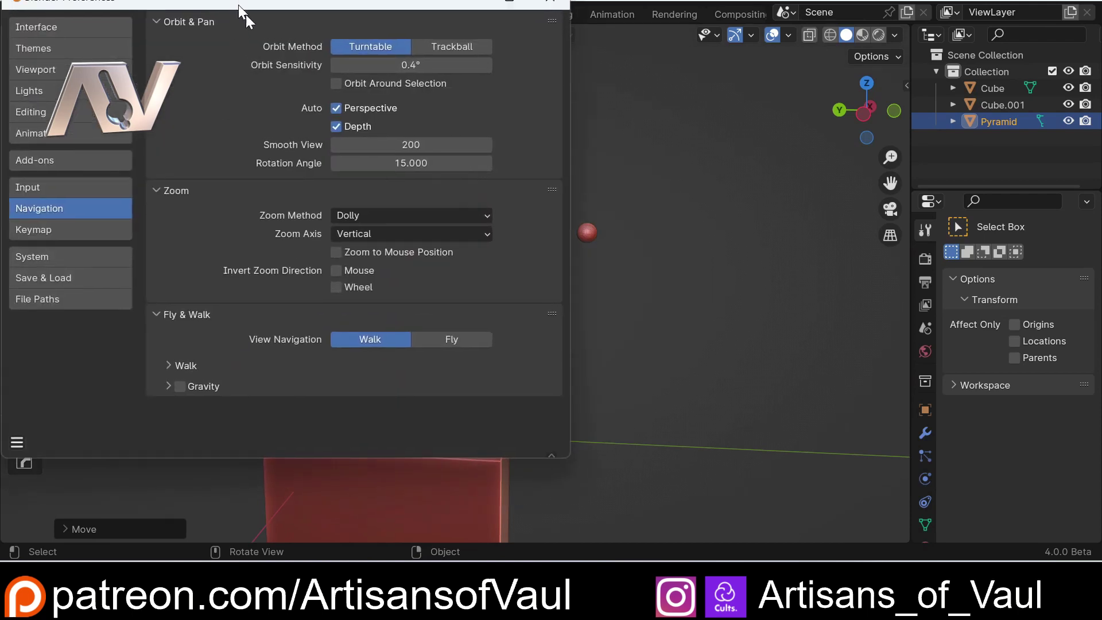
pyautogui.moveTo(246, 5); pyautogui.dragTo(406, 105)
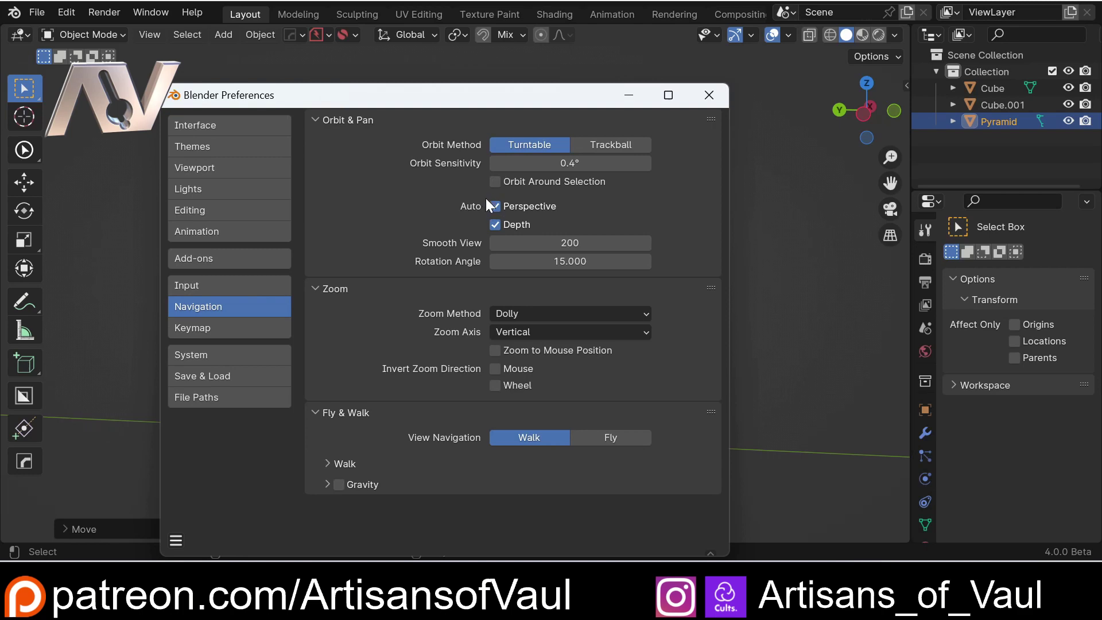
pyautogui.click(709, 94)
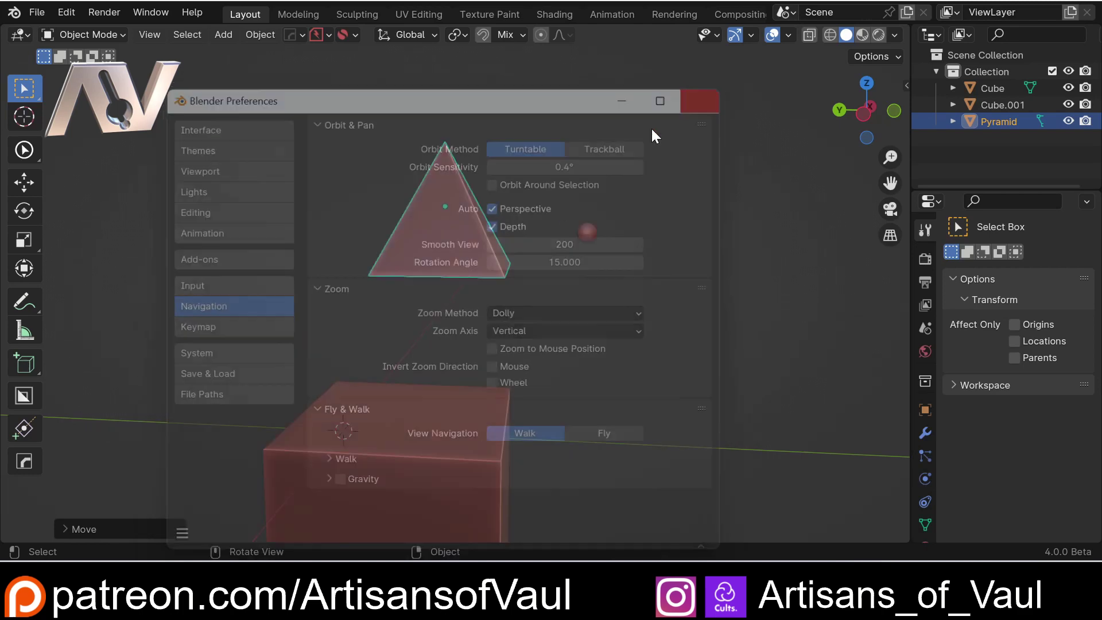
pyautogui.moveTo(499, 269); pyautogui.dragTo(468, 270, button='middle')
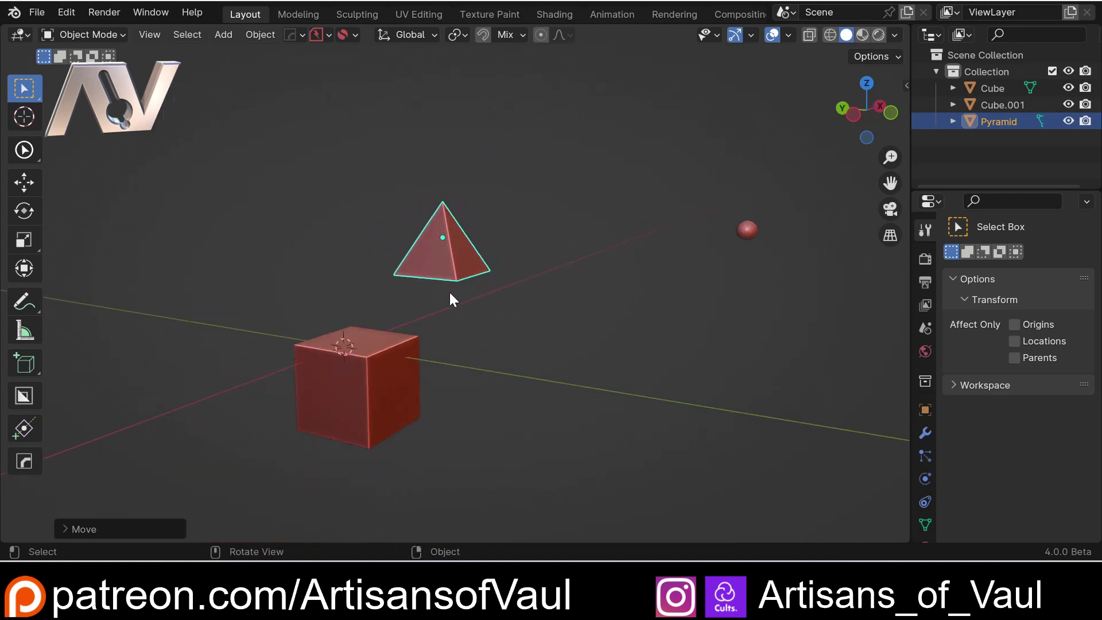
pyautogui.scroll(8, 450, 292)
pyautogui.moveTo(538, 241); pyautogui.dragTo(502, 270, button='middle')
pyautogui.scroll(5, 502, 274)
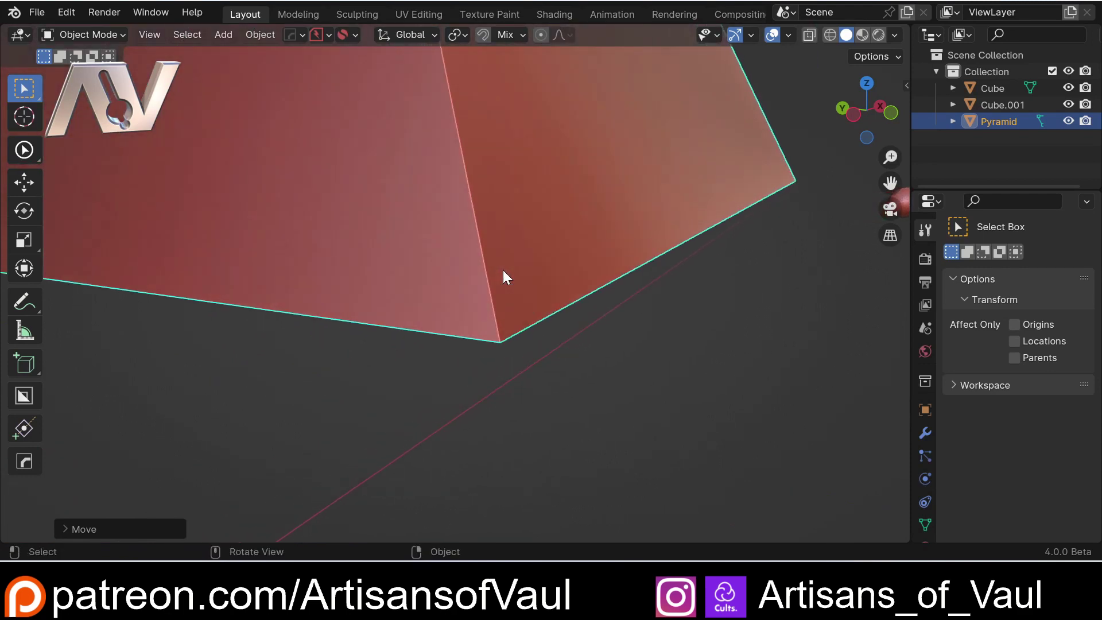
pyautogui.scroll(-5, 516, 283)
pyautogui.scroll(-8, 501, 294)
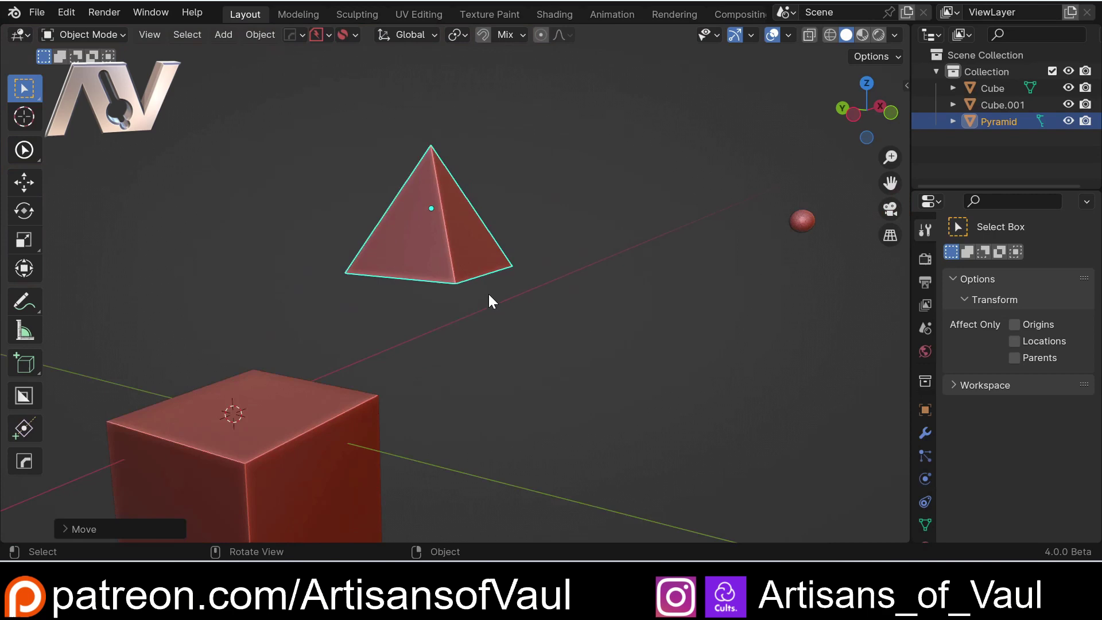
pyautogui.moveTo(472, 284); pyautogui.dragTo(445, 281, button='middle')
pyautogui.scroll(2, 413, 290)
pyautogui.press('g')
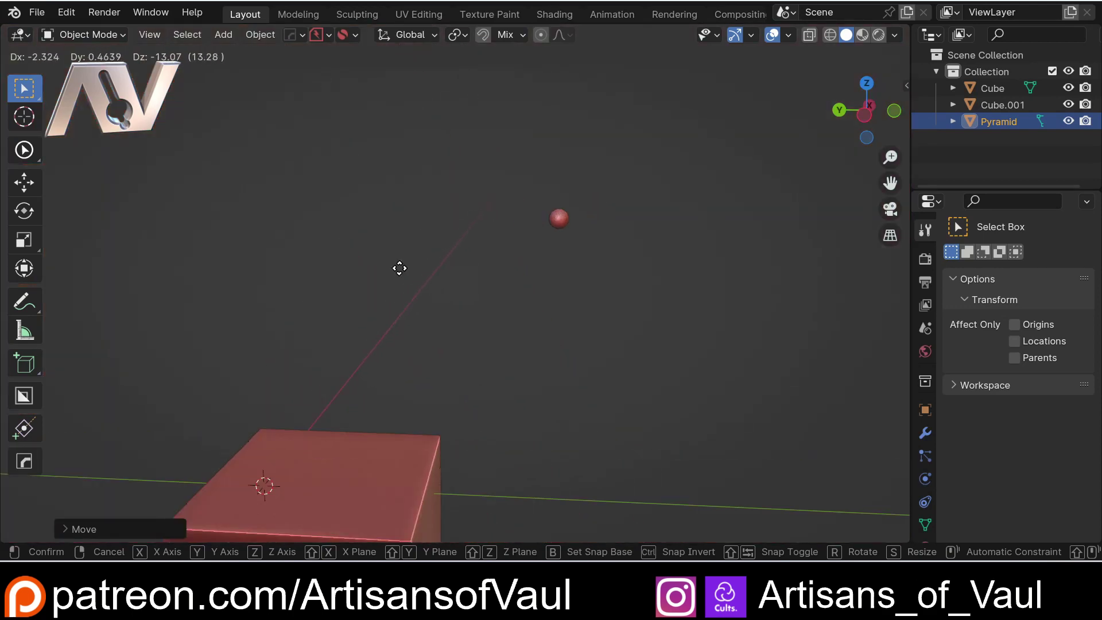
pyautogui.press('Escape')
pyautogui.scroll(-5, 475, 256)
pyautogui.moveTo(480, 267); pyautogui.dragTo(443, 229, button='middle')
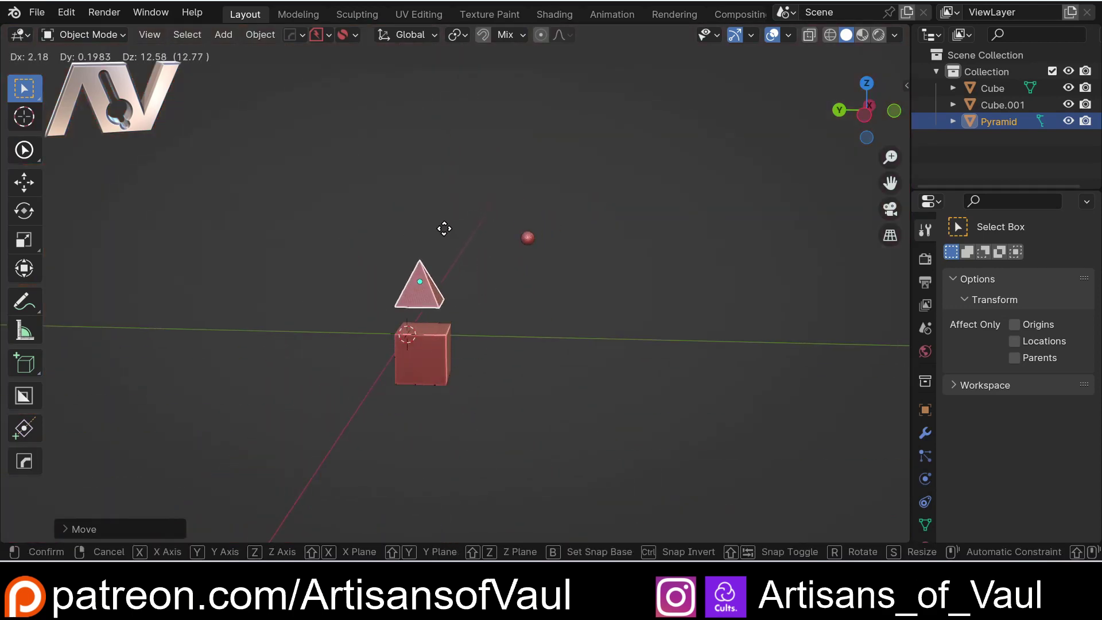
pyautogui.scroll(3, 370, 262)
pyautogui.moveTo(370, 263); pyautogui.dragTo(435, 262, button='middle')
pyautogui.scroll(3, 384, 232)
pyautogui.scroll(2, 449, 302)
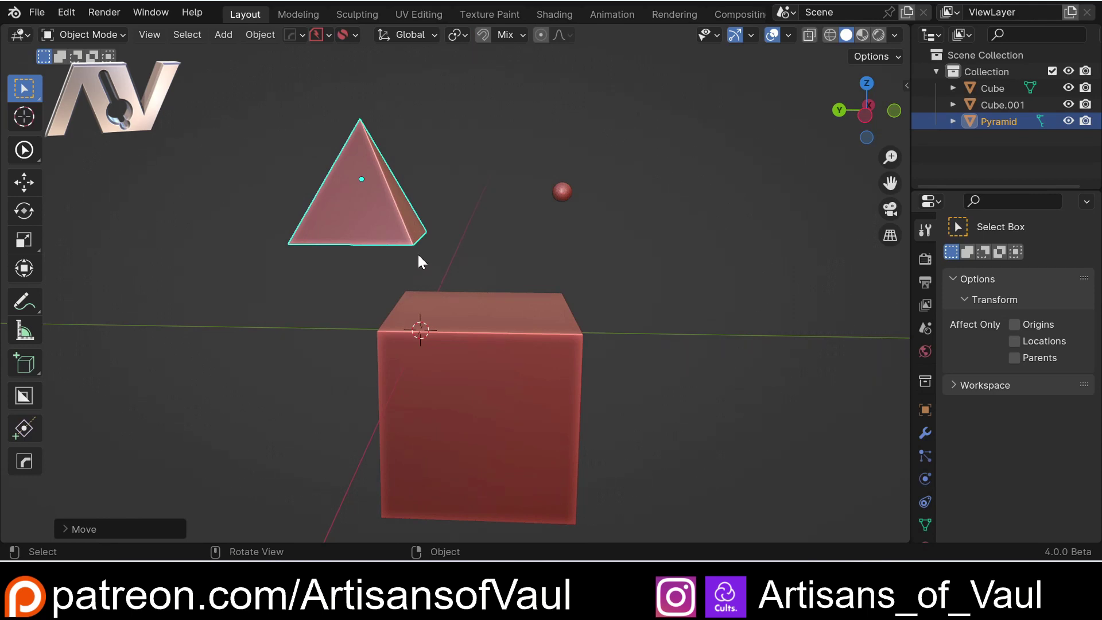
pyautogui.moveTo(417, 253); pyautogui.dragTo(440, 247, button='middle')
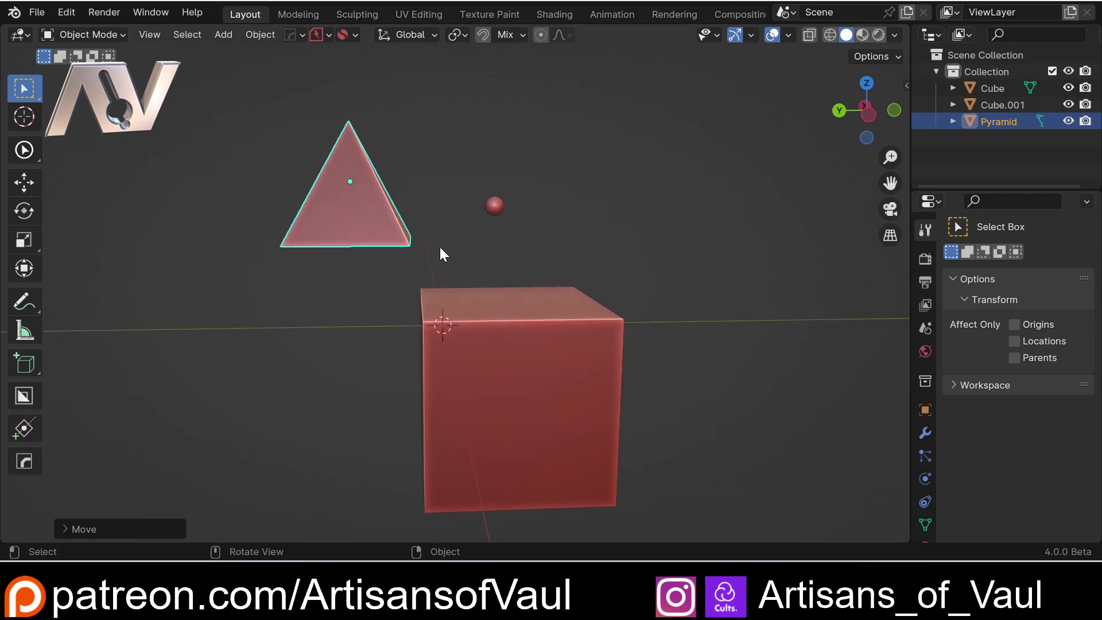
# - Grab the pyramid with G and switch to Set Snap Base mode with B
pyautogui.press('g')
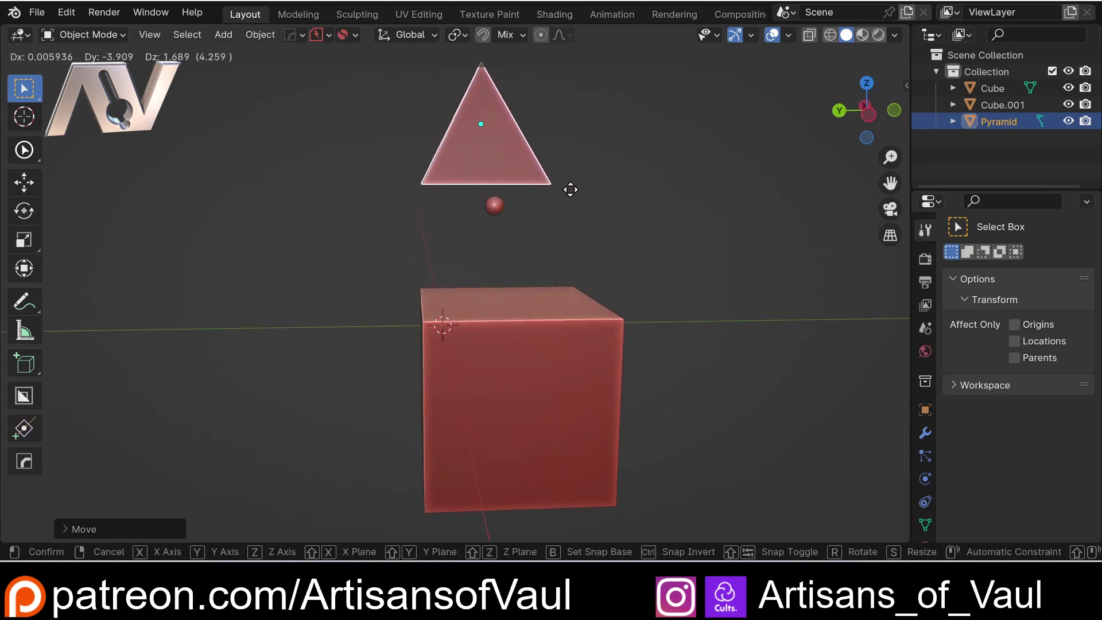
pyautogui.press('b')
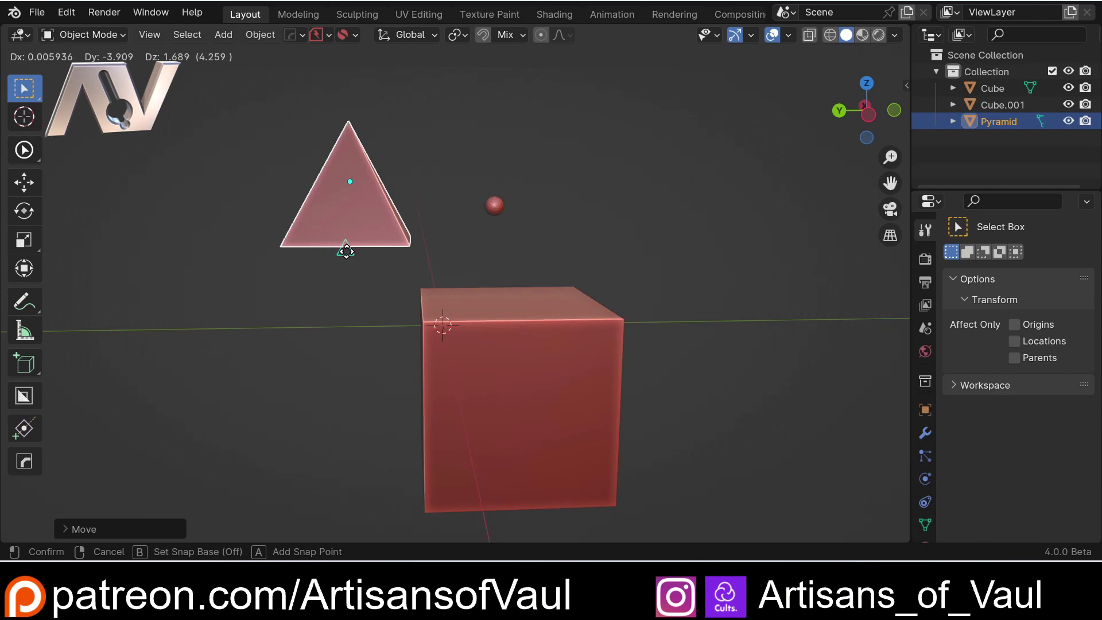
# - Set snapping to Vertex only and test a move, leaving the pyramid in place
pyautogui.click(412, 186)
pyautogui.click(522, 35)
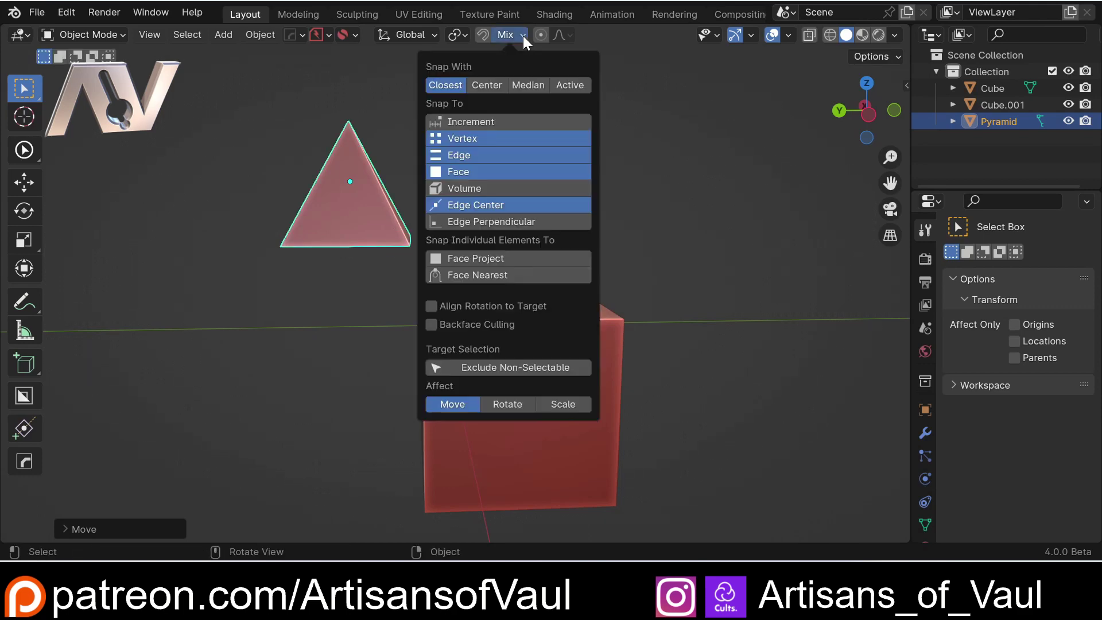
pyautogui.click(459, 138)
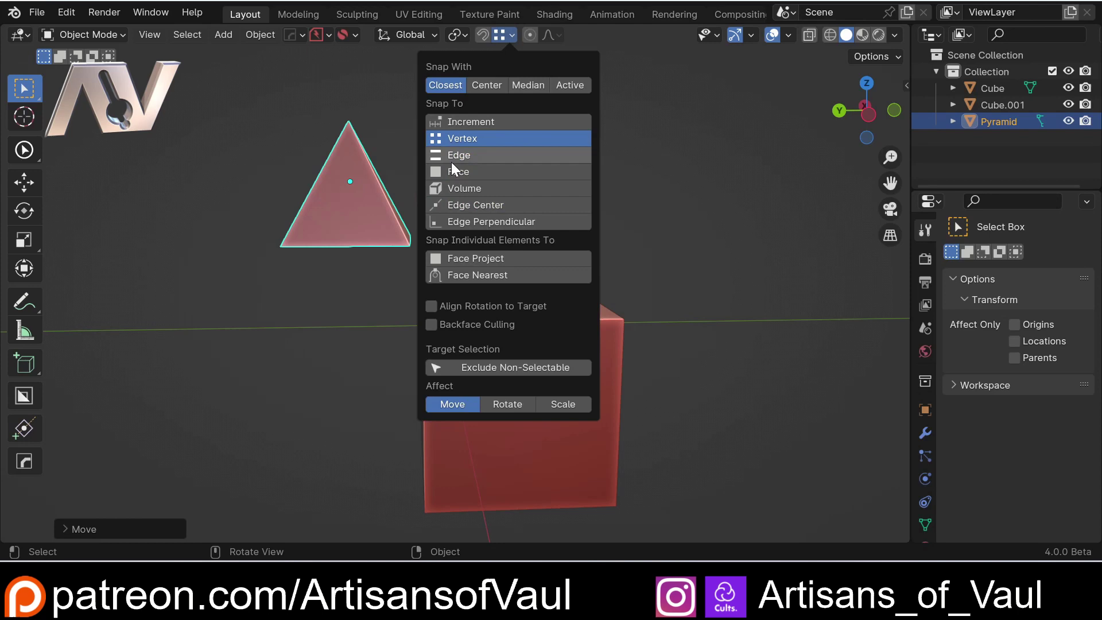
pyautogui.press('g')
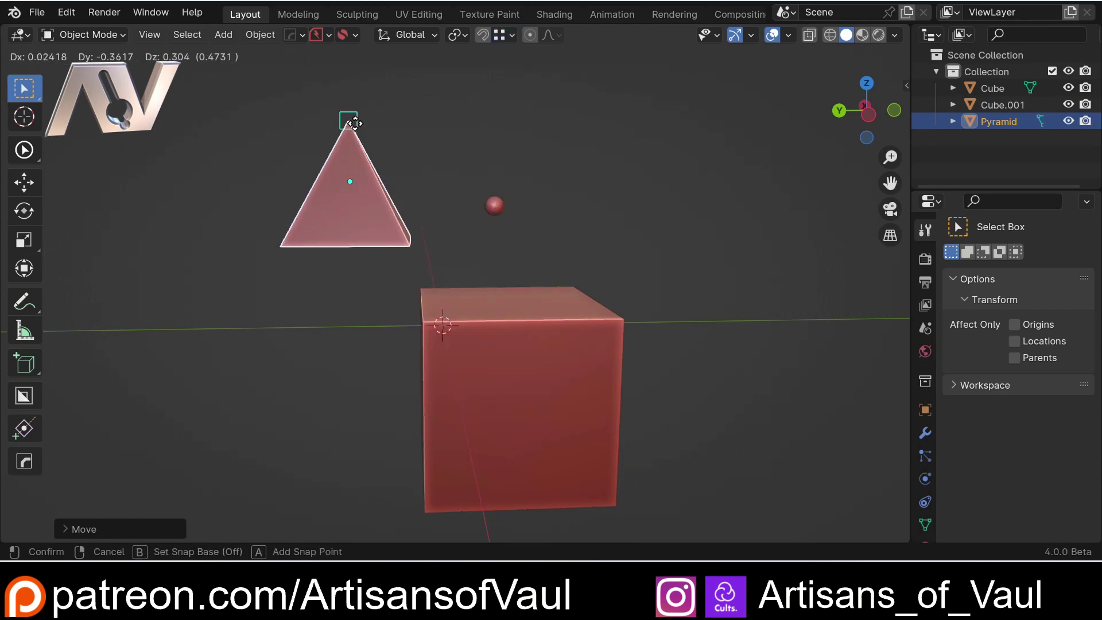
pyautogui.click(293, 249)
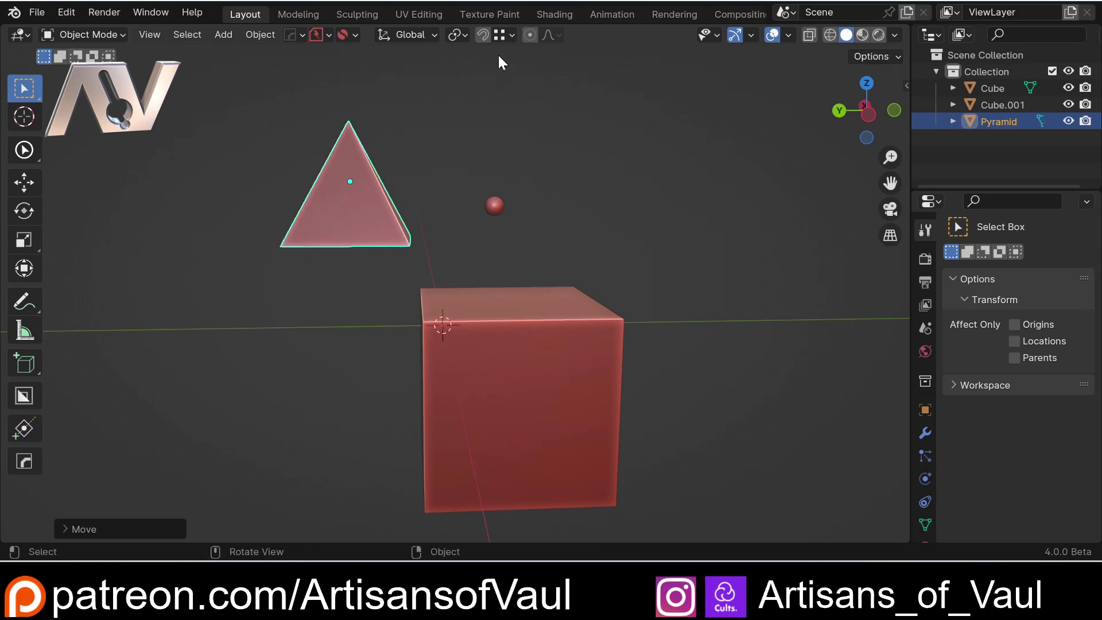
# - Add Edge and Face to the Vertex snap targets
pyautogui.click(499, 36)
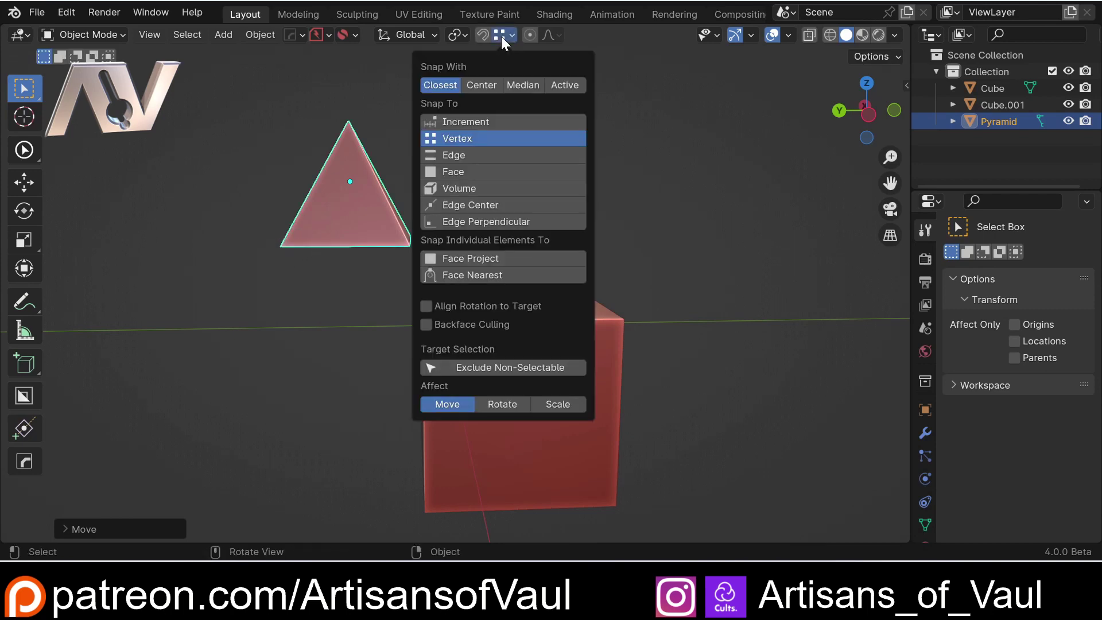
pyautogui.keyDown('shift'); pyautogui.click(480, 156); pyautogui.keyUp('shift')
pyautogui.keyDown('shift'); pyautogui.click(470, 169); pyautogui.keyUp('shift')
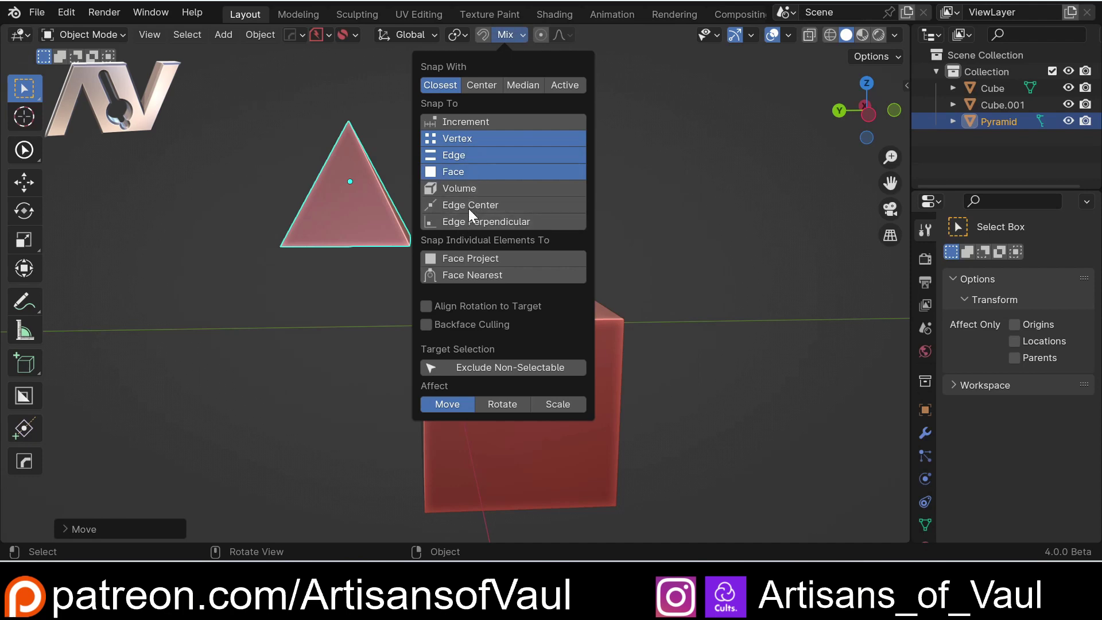
# - Trial-snap the pyramid onto the cube's top, undo it, and bring up the Snap dropdown
pyautogui.moveTo(426, 192); pyautogui.dragTo(384, 213, button='middle')
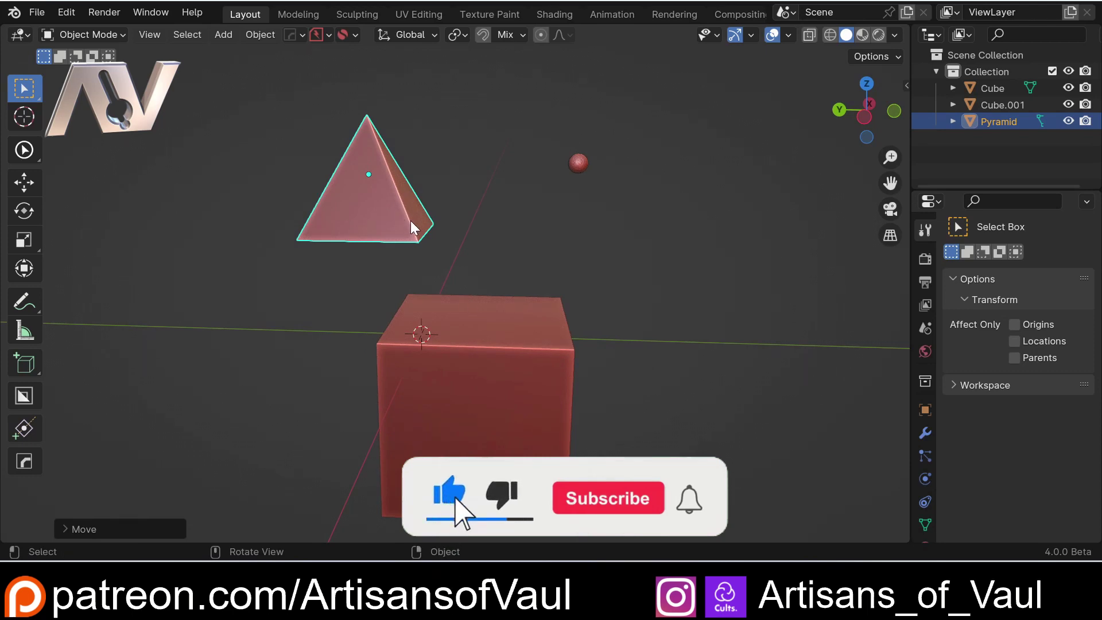
pyautogui.moveTo(410, 220); pyautogui.dragTo(574, 360)
pyautogui.moveTo(573, 359); pyautogui.dragTo(310, 313, button='middle')
pyautogui.hotkey('ctrl', 'z')
pyautogui.scroll(3, 345, 322)
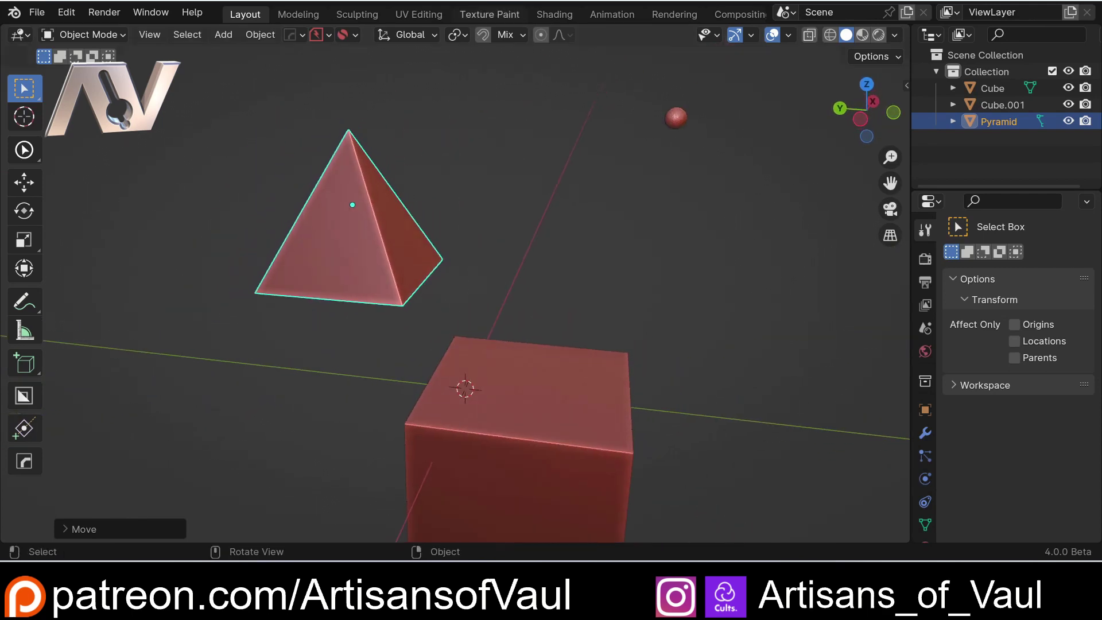
pyautogui.click(521, 35)
pyautogui.scroll(-3, 505, 271)
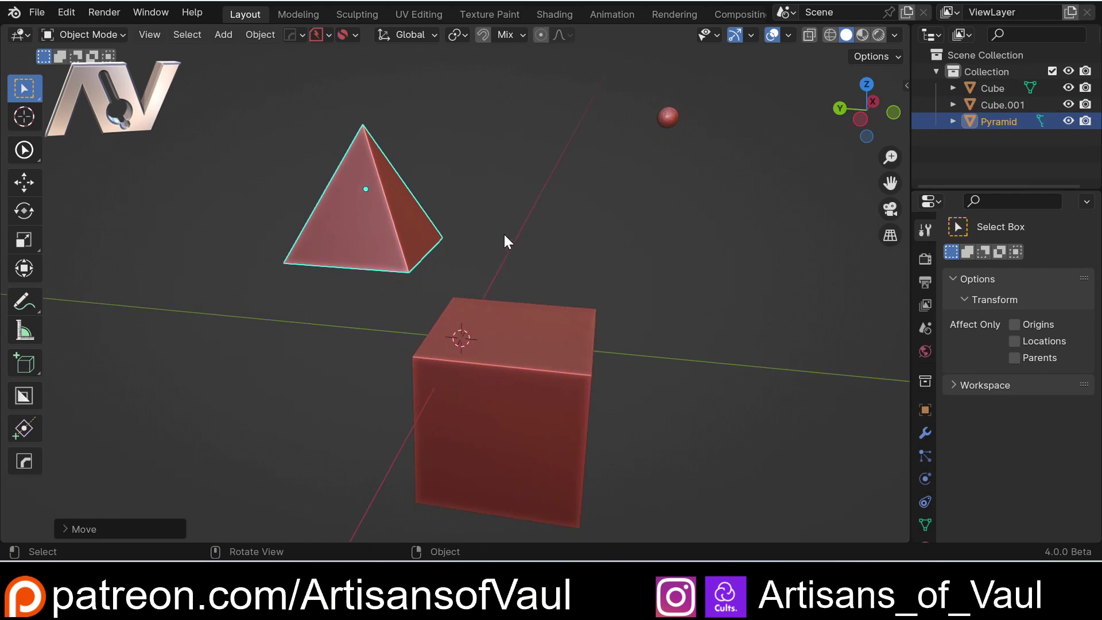
# - With QuickSnap (Ctrl+Shift+V), snap the pyramid's lower corner vertex onto the cube's top face
pyautogui.press('ctrl')
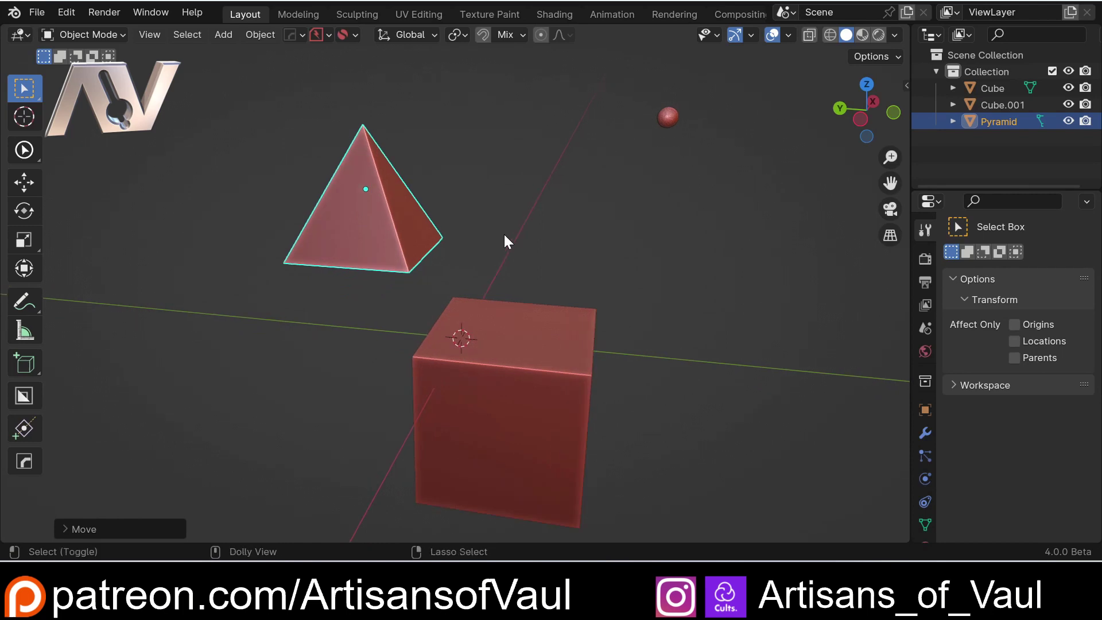
pyautogui.hotkey('ctrl', 'shift', 'v')
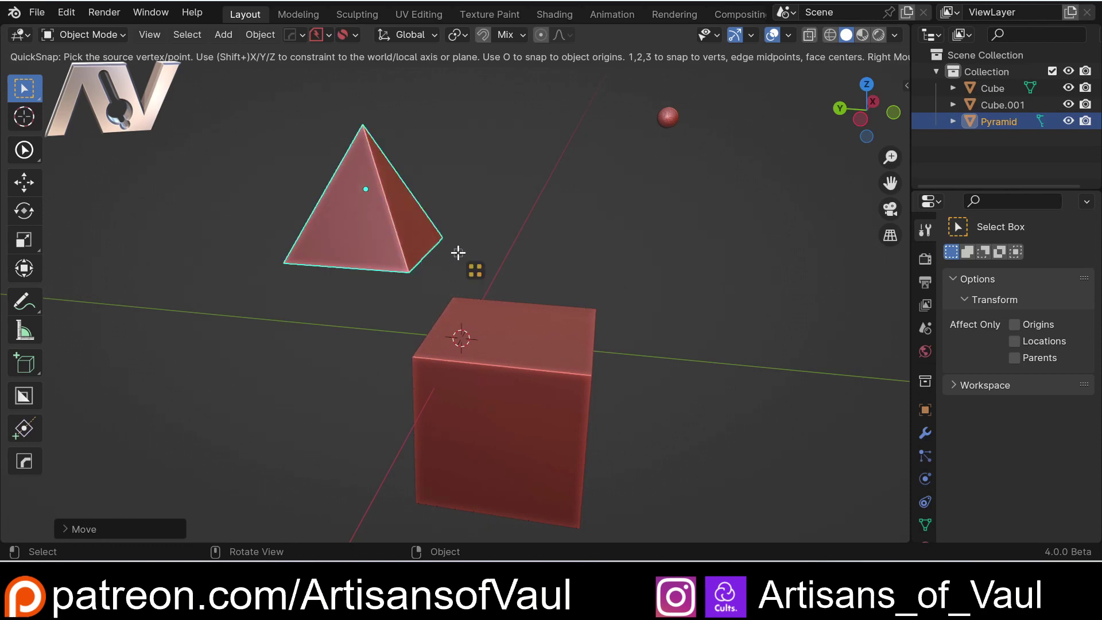
pyautogui.click(409, 272)
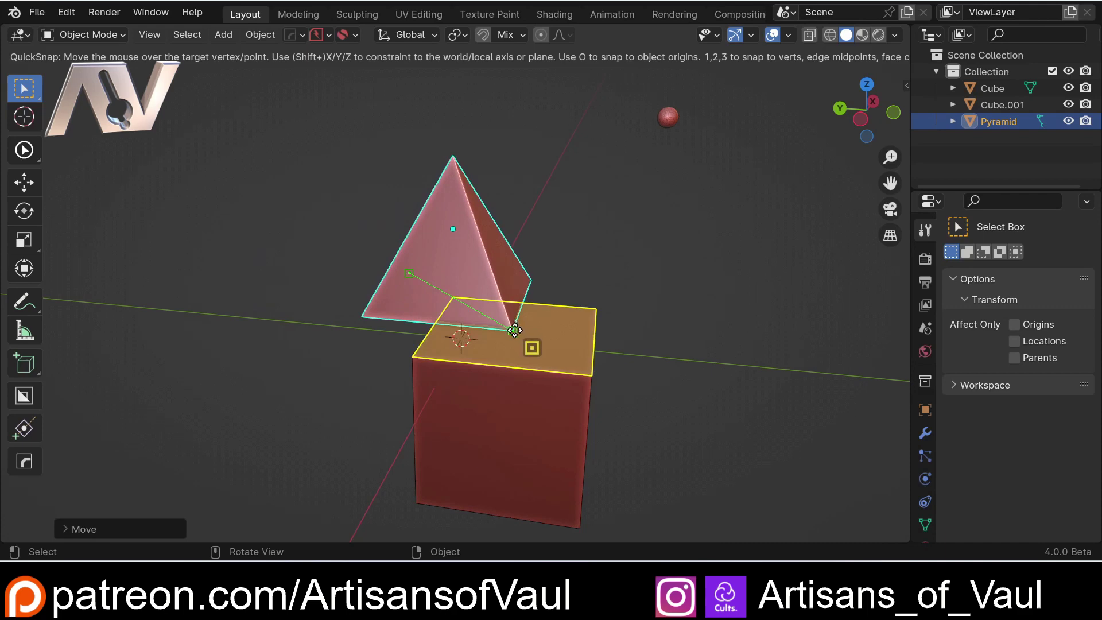
pyautogui.click(515, 330)
pyautogui.moveTo(590, 340)
pyautogui.mouseDown(button='middle')
pyautogui.moveTo(662, 315)
pyautogui.moveTo(568, 292)
pyautogui.moveTo(480, 315)
pyautogui.moveTo(493, 284)
pyautogui.mouseUp(button='middle')
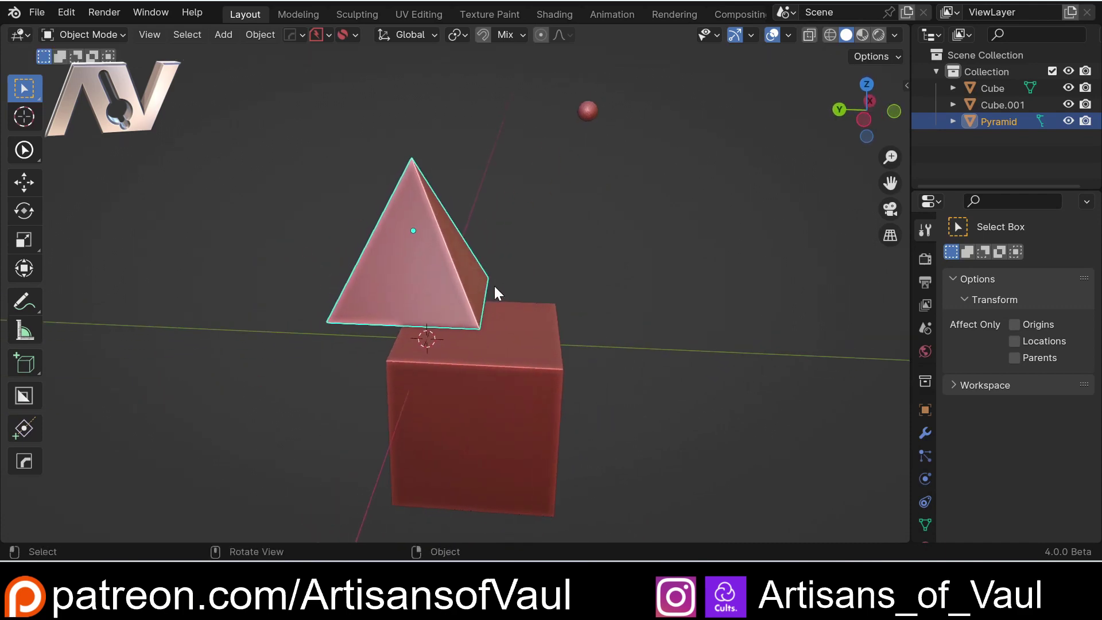
pyautogui.hotkey('ctrl', 'shift', 'v')
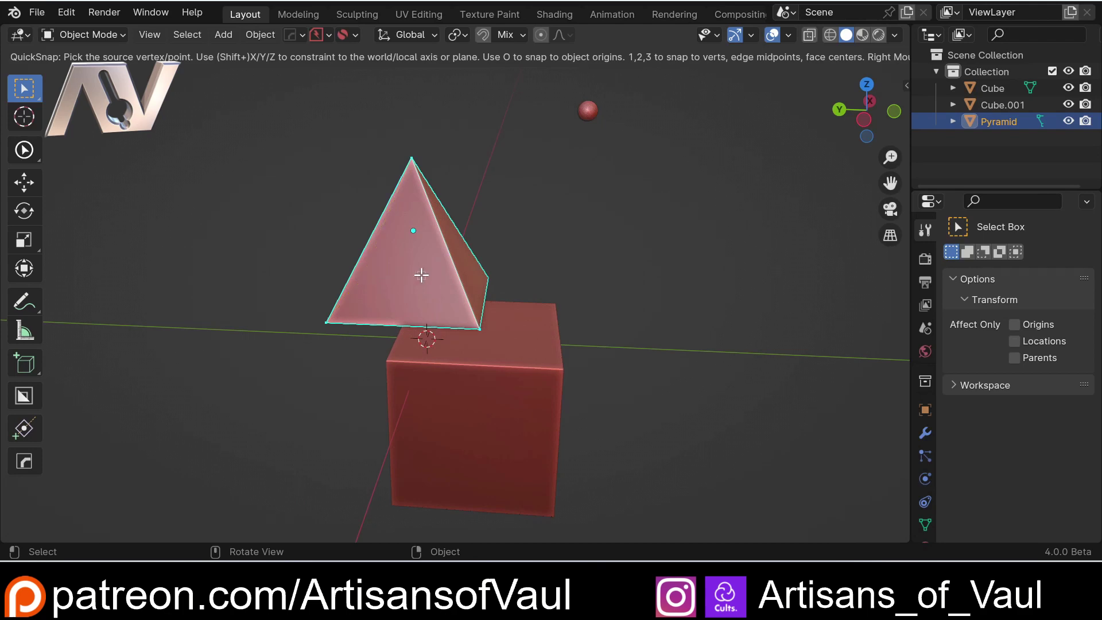
pyautogui.click(326, 322)
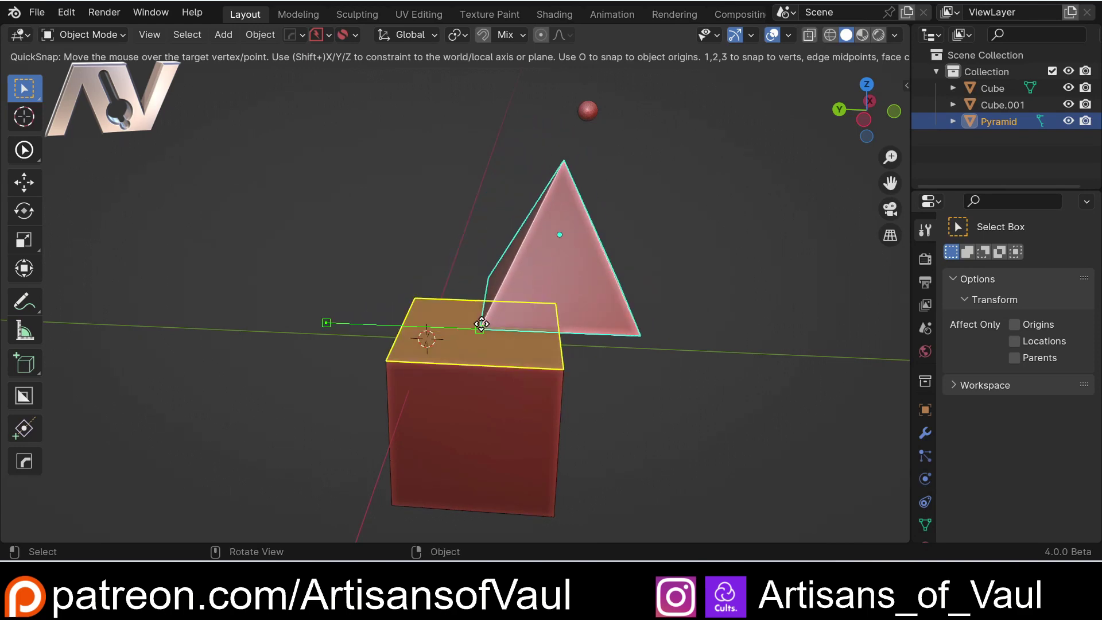
pyautogui.click(481, 325)
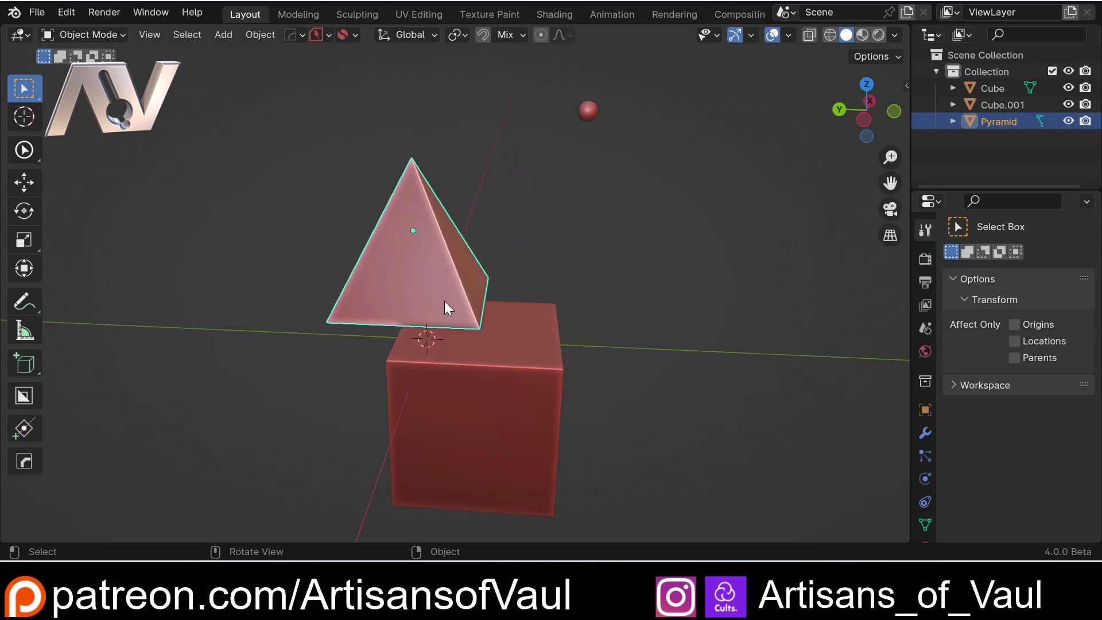
pyautogui.moveTo(566, 250); pyautogui.dragTo(534, 239, button='middle')
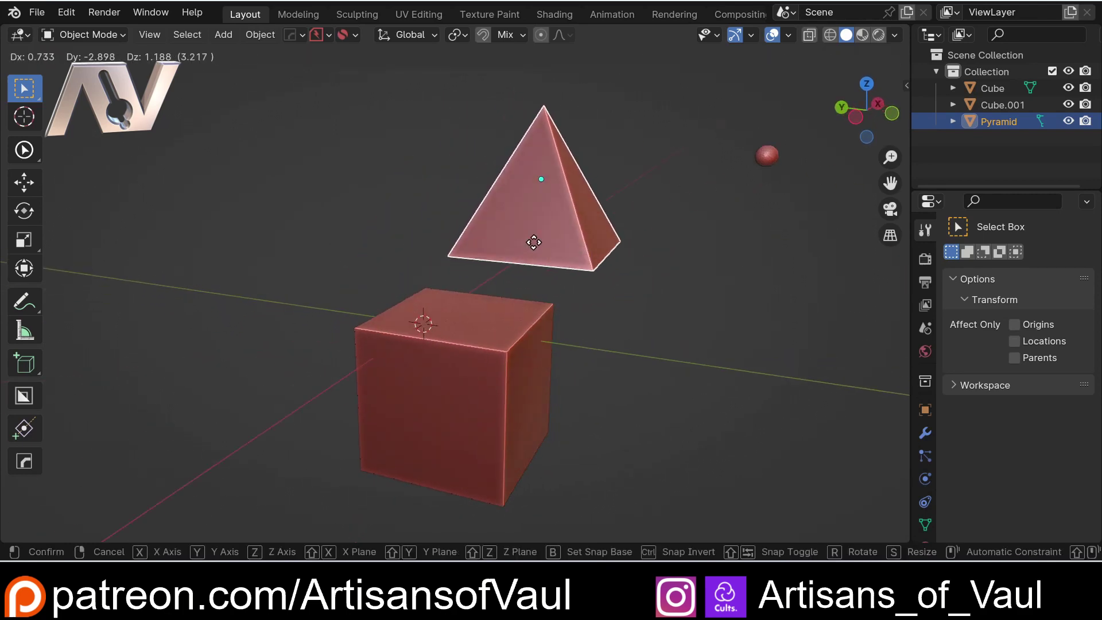
pyautogui.press('z')
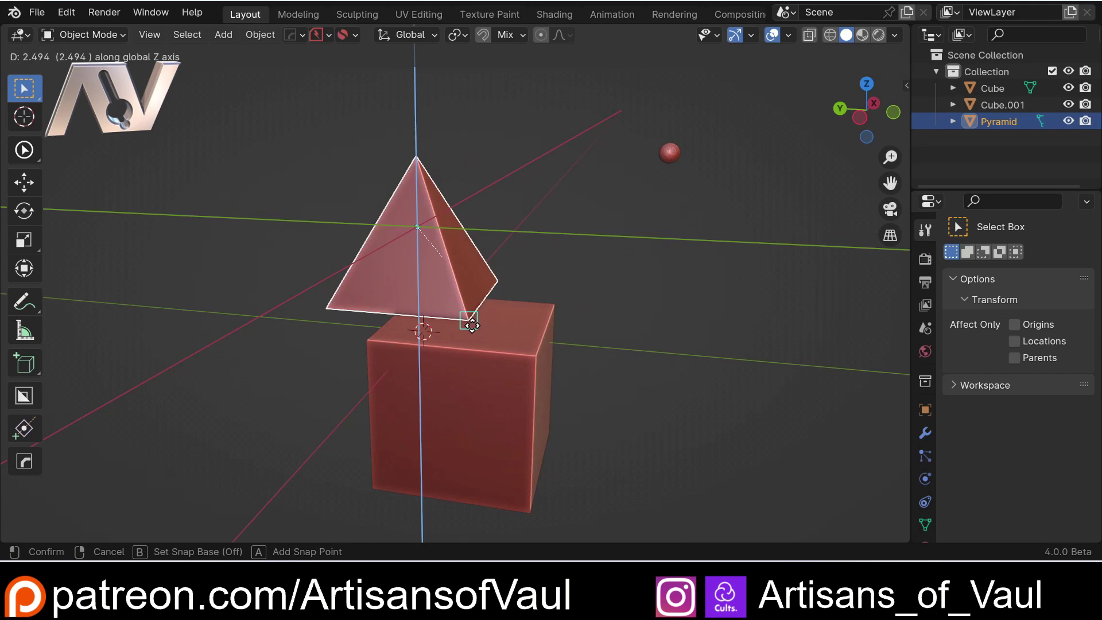
pyautogui.press('x')
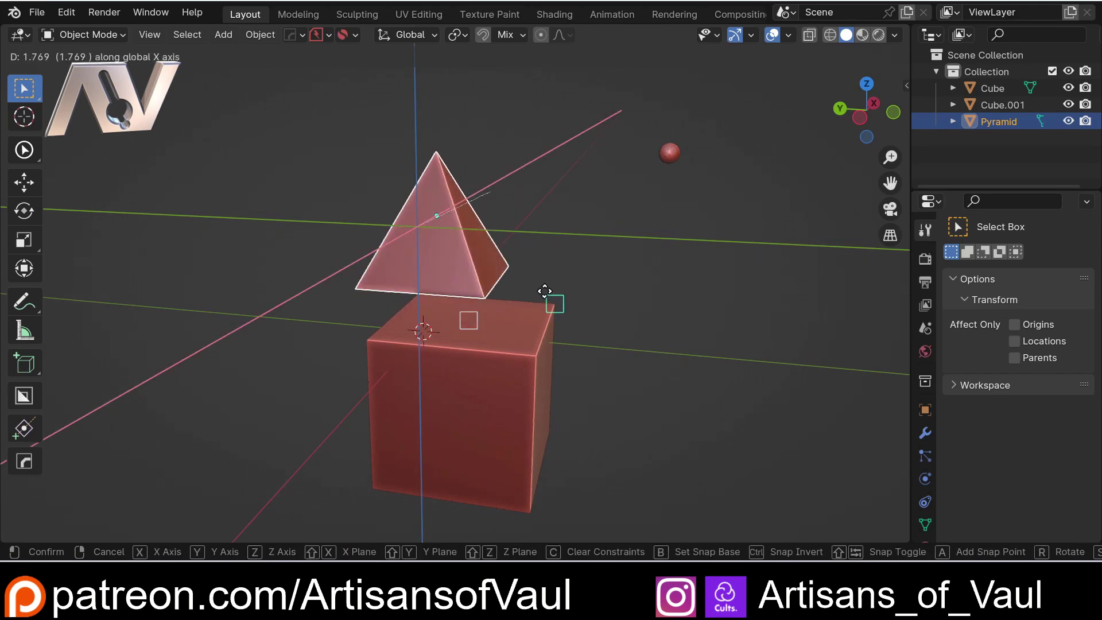
pyautogui.moveTo(546, 291); pyautogui.dragTo(423, 262, button='middle')
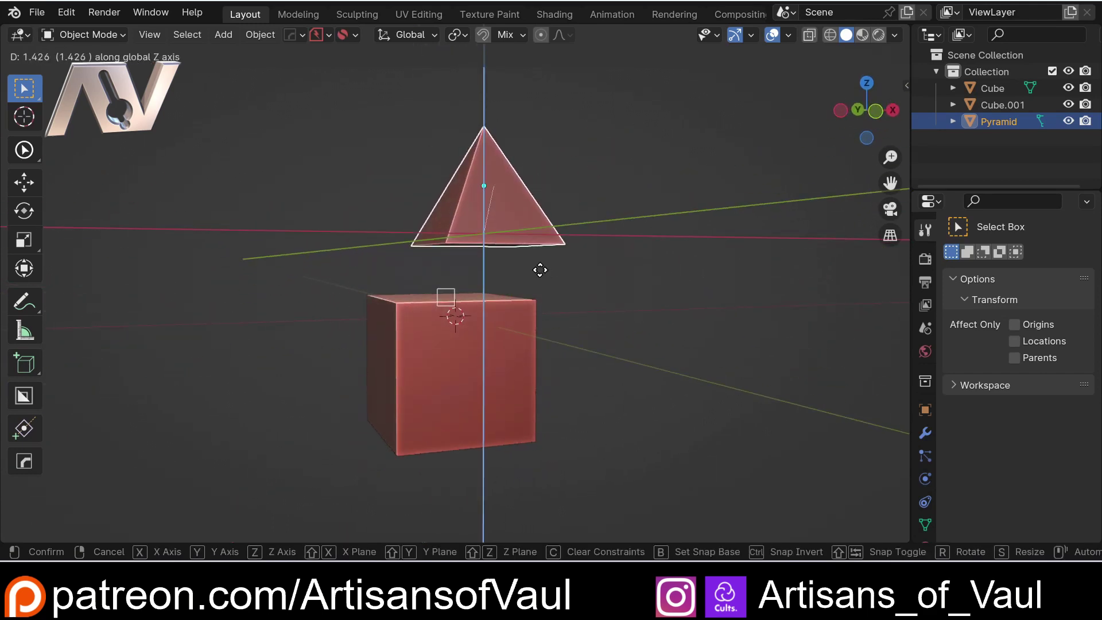
pyautogui.press('z')
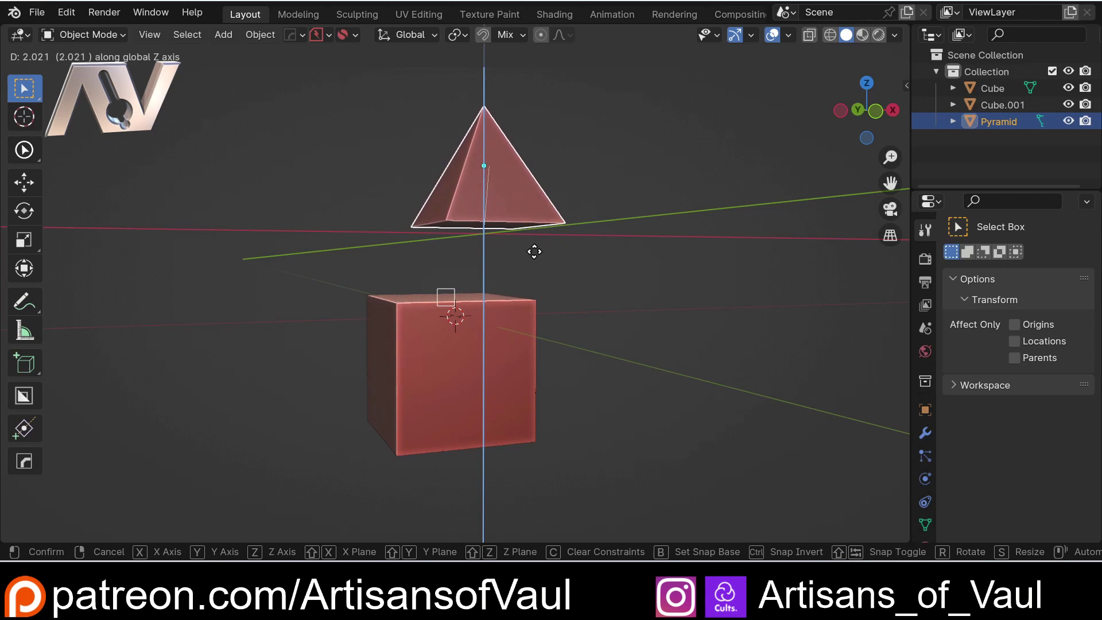
pyautogui.press('x')
pyautogui.press('z')
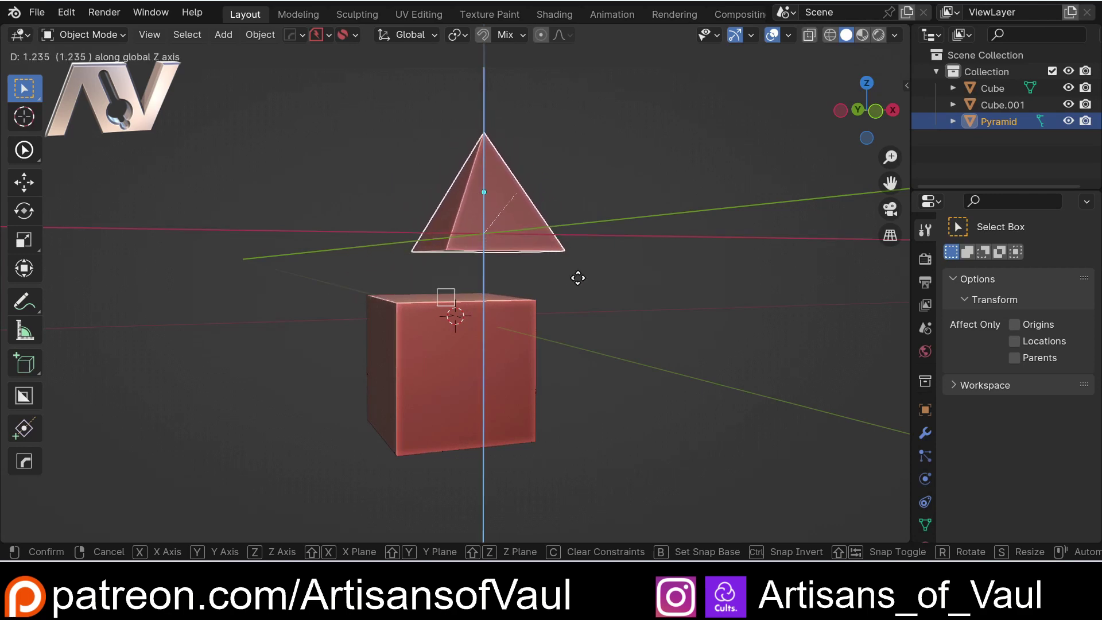
pyautogui.press('x')
pyautogui.press('z')
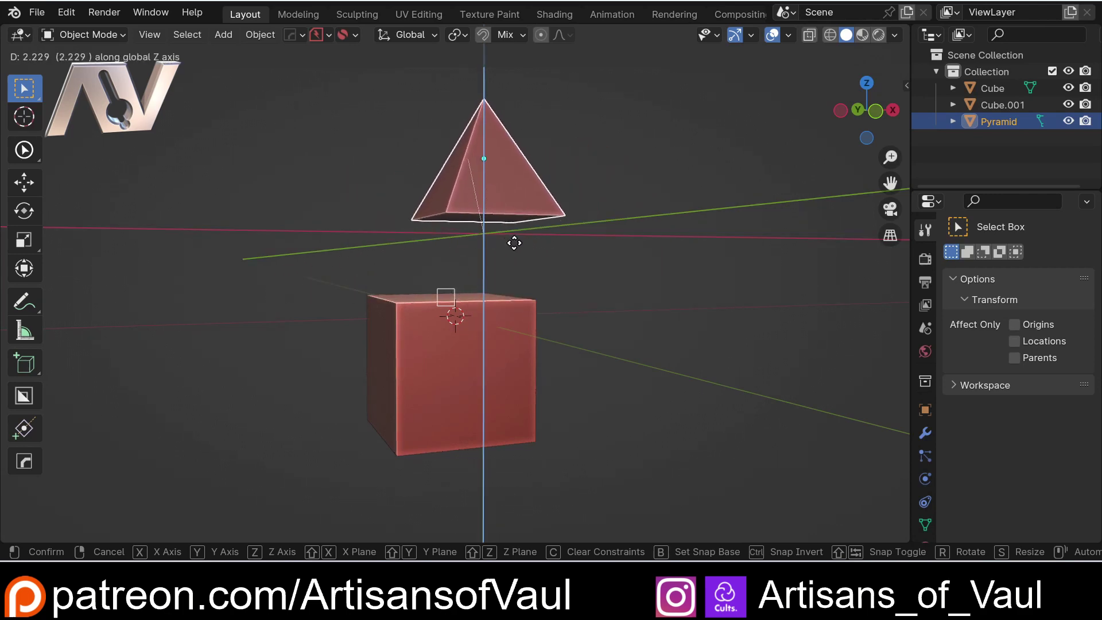
pyautogui.press('y')
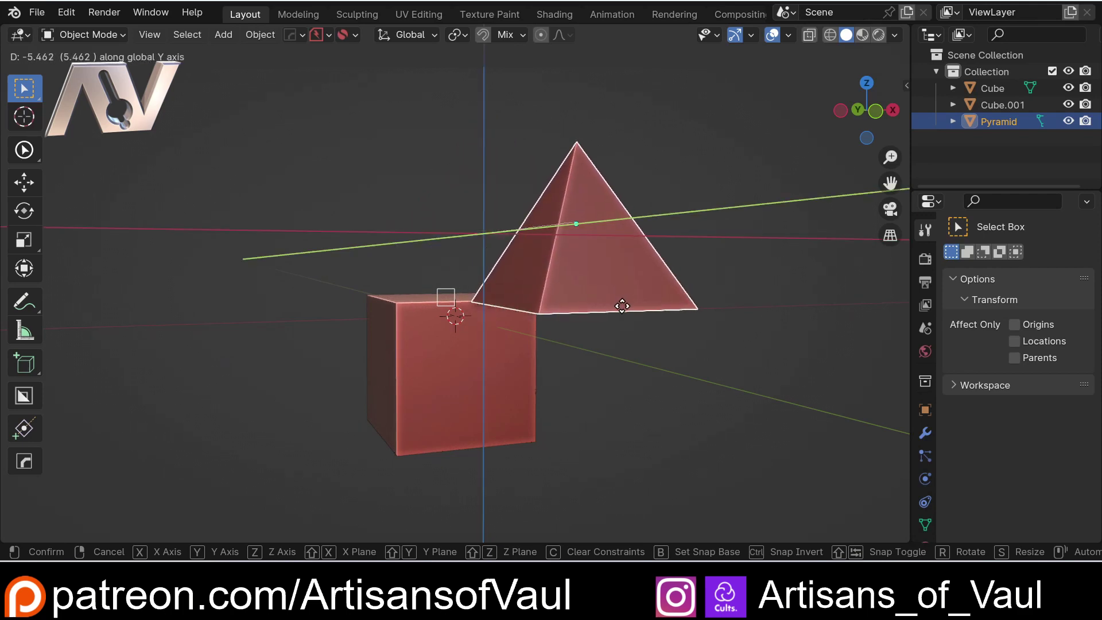
pyautogui.press('z')
pyautogui.press('x')
pyautogui.hotkey('shift', 'z')
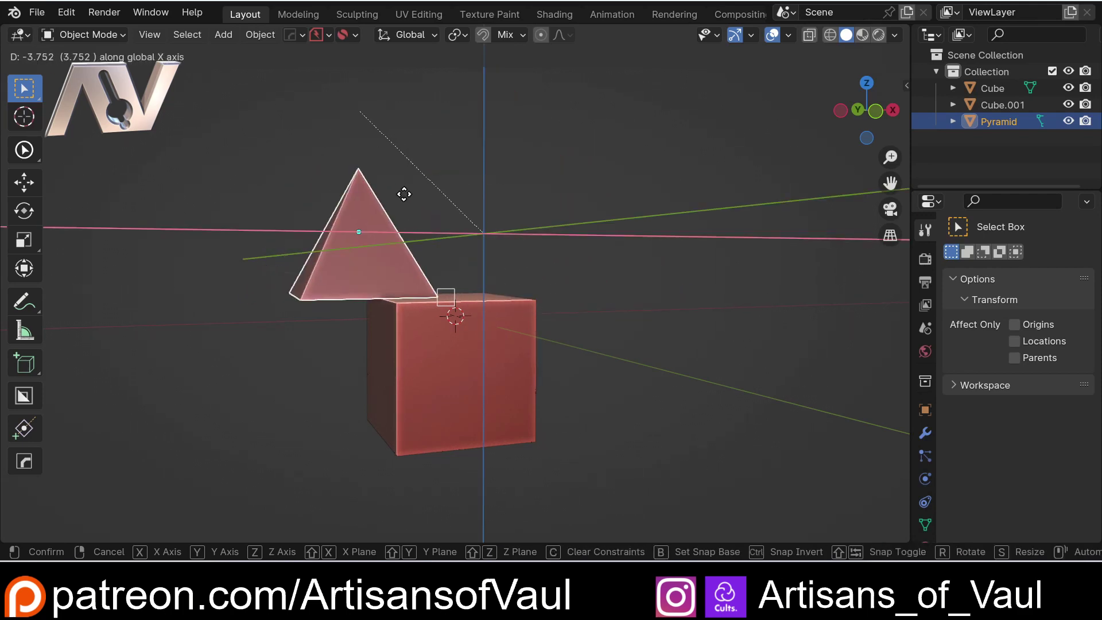
pyautogui.rightClick(408, 191)
pyautogui.moveTo(401, 195); pyautogui.dragTo(490, 231, button='middle')
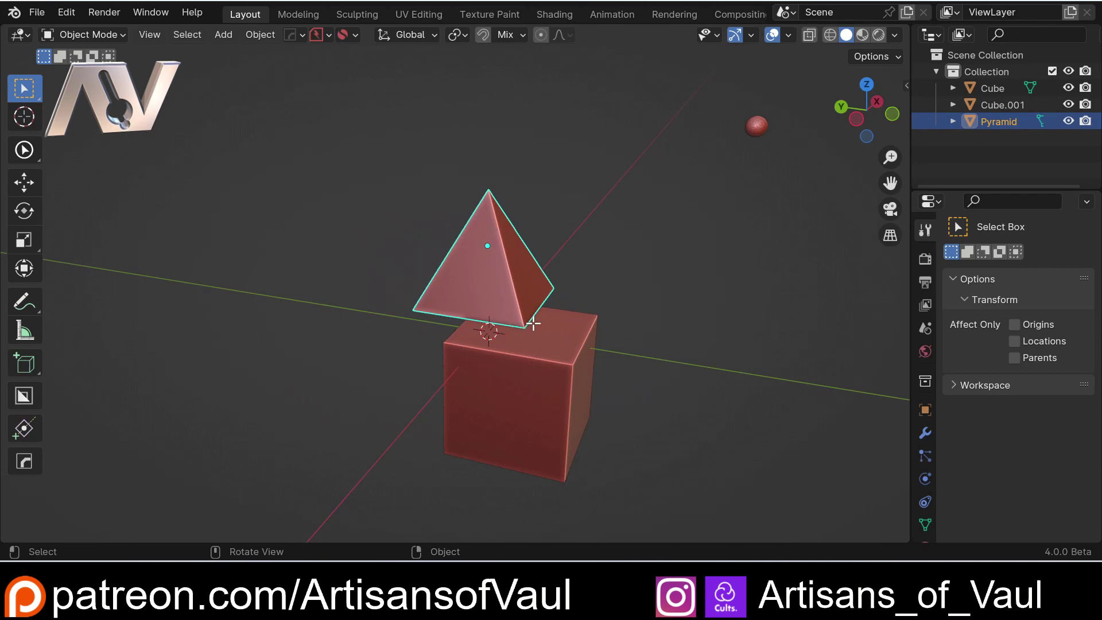
# - Slide the pyramid along the Y axis until it sits over the cube
pyautogui.press('g')
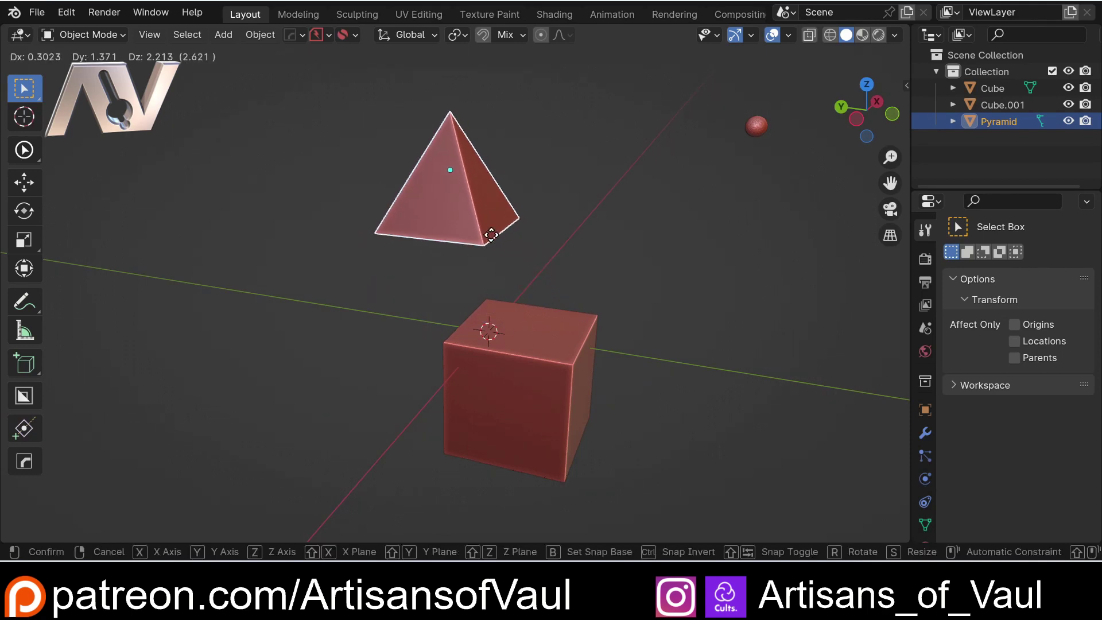
pyautogui.moveTo(491, 234); pyautogui.dragTo(526, 206, button='middle')
pyautogui.press('z')
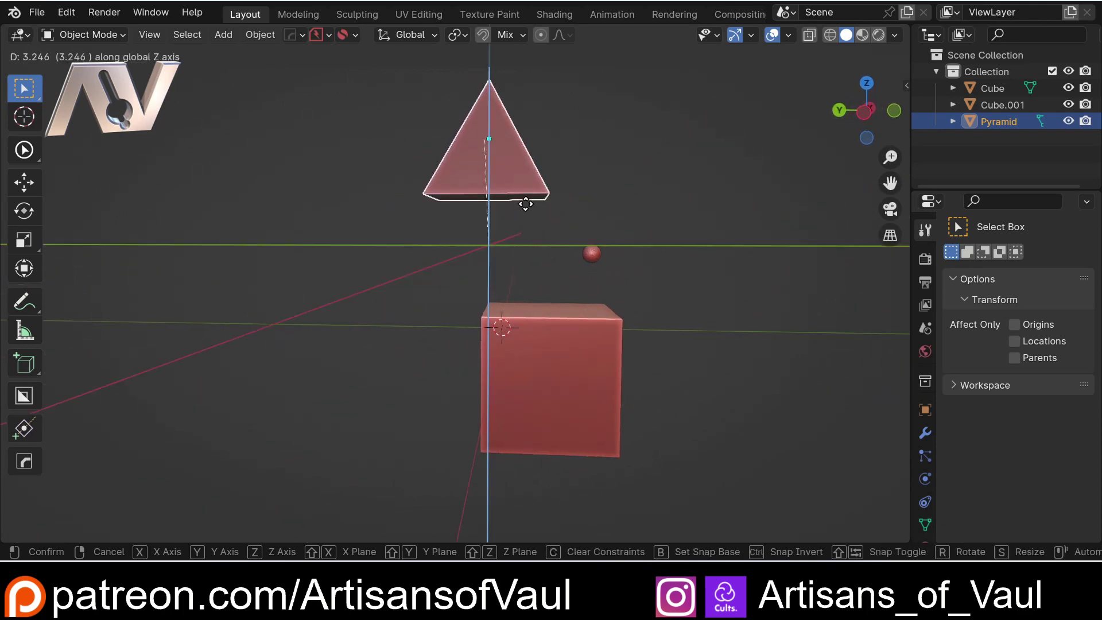
pyautogui.press('y')
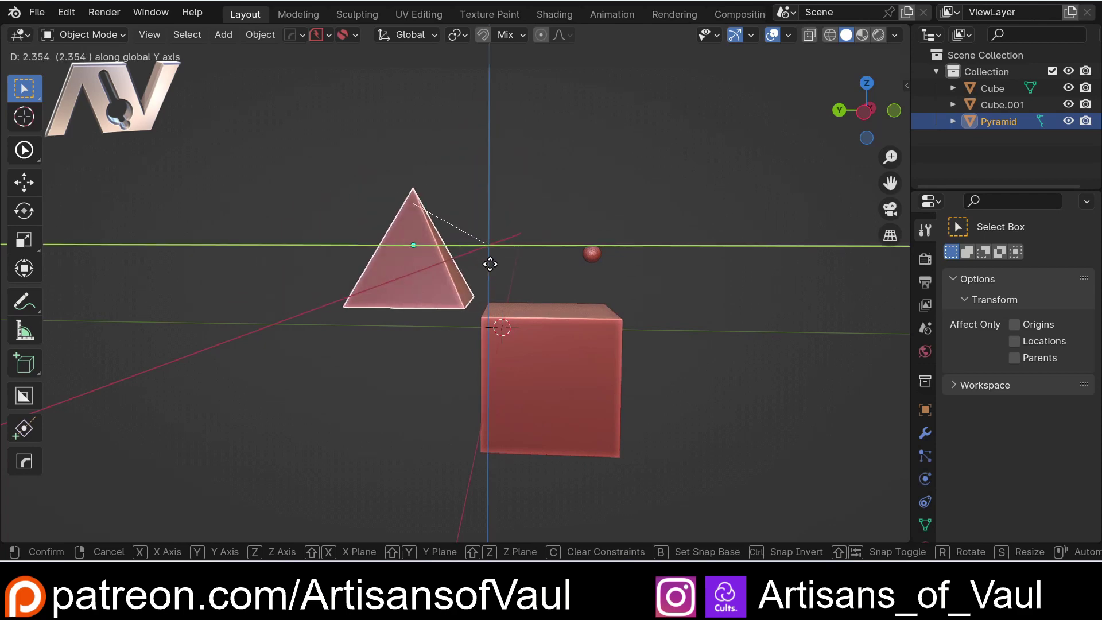
pyautogui.click(497, 230)
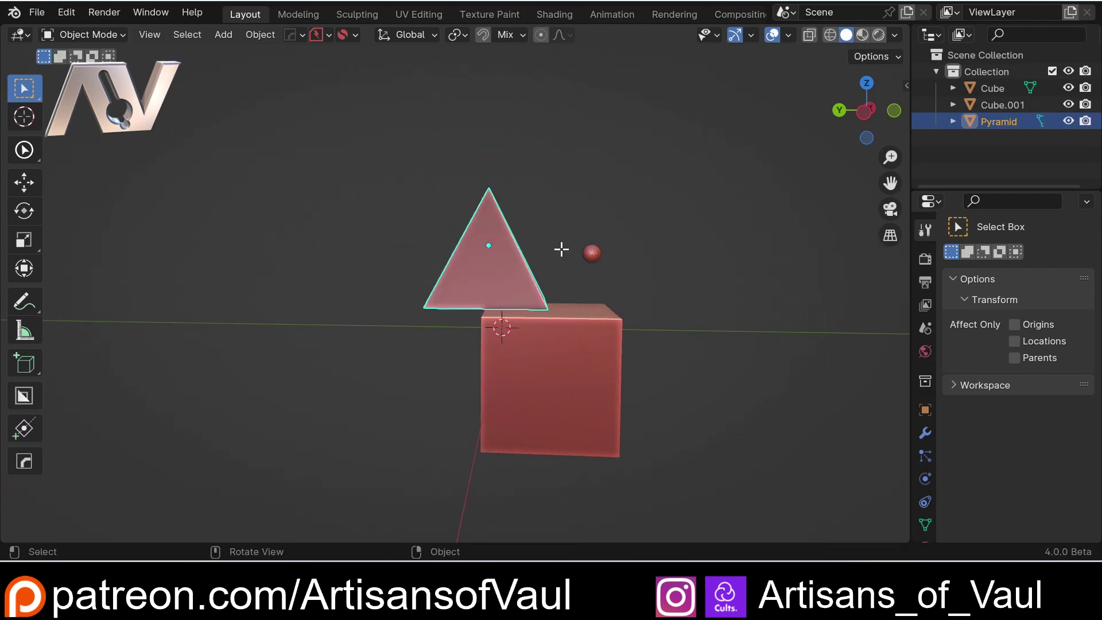
# - Start another free move of the pyramid, toggling the Z lock on and off, hovering above the cube
pyautogui.press('g')
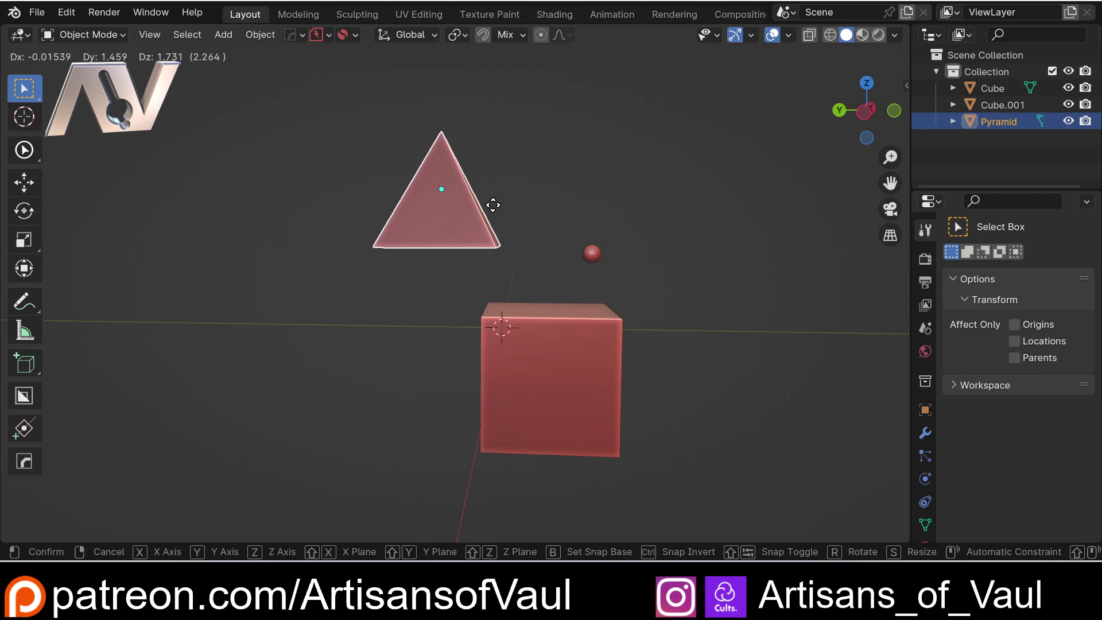
pyautogui.moveTo(493, 205); pyautogui.dragTo(364, 216, button='middle')
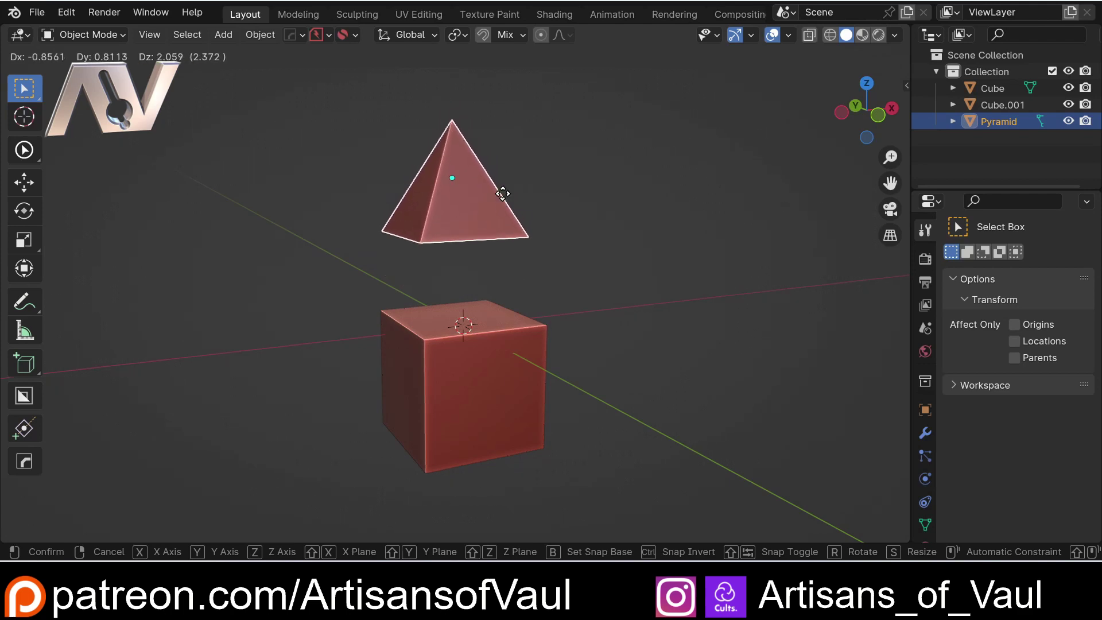
pyautogui.press('z')
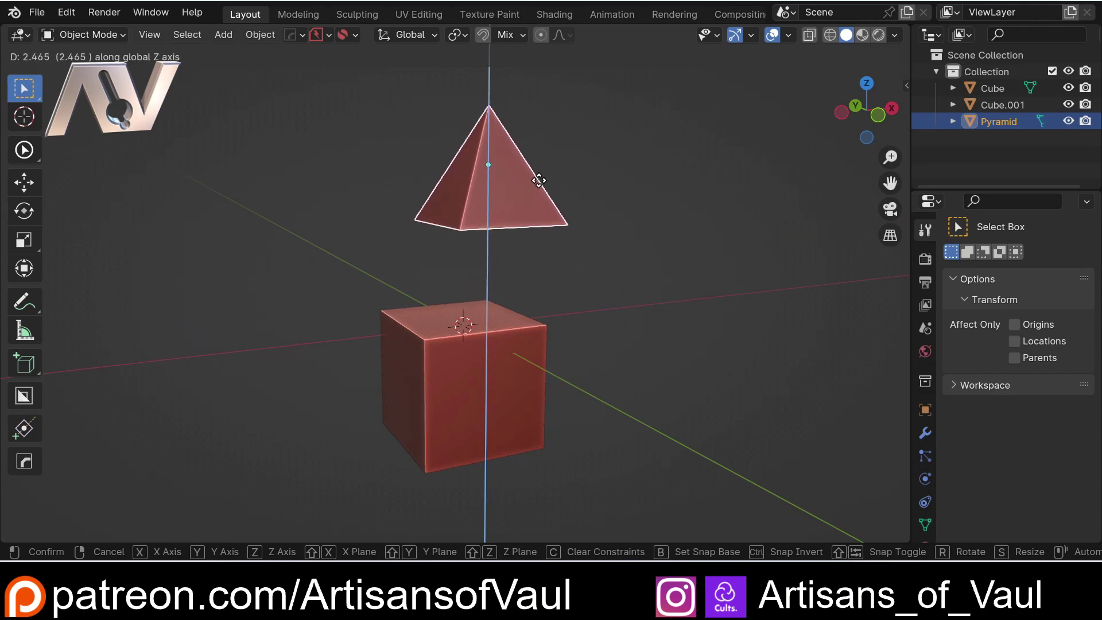
pyautogui.press('c')
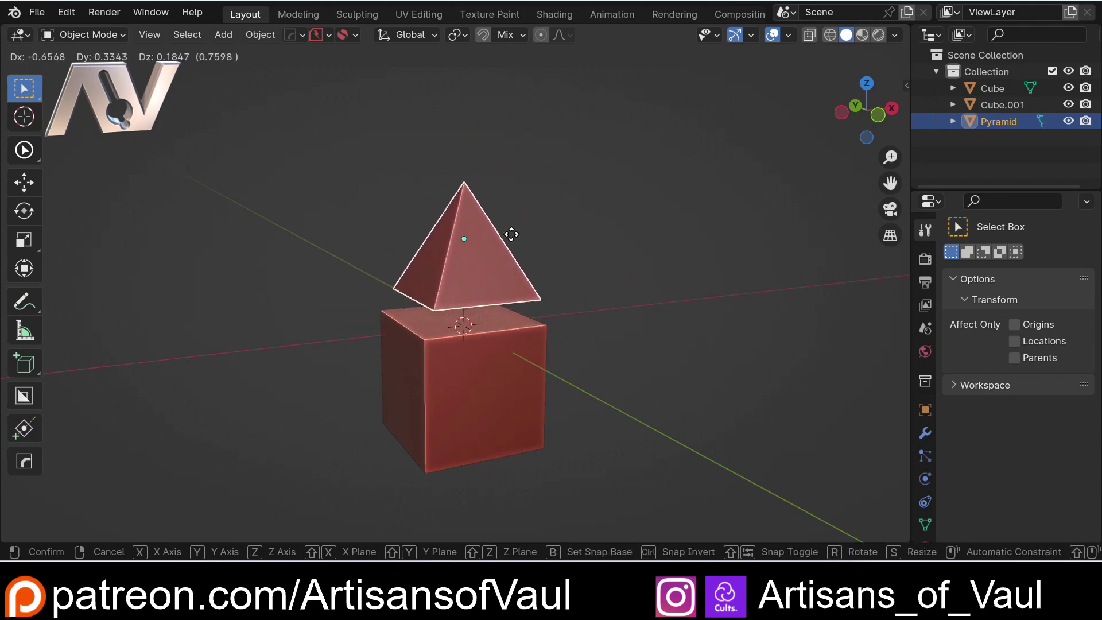